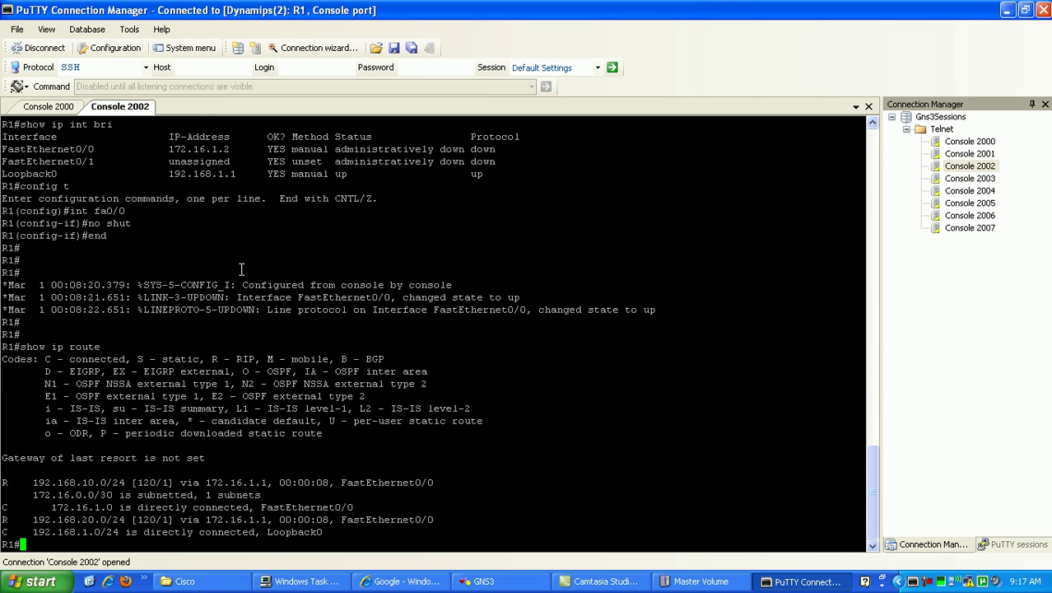
- Ping 192.168.10.1 from R1, then edit the recalled command to ping 192.168.20.1
{"action": "type", "text": "ping 192.168.10."}
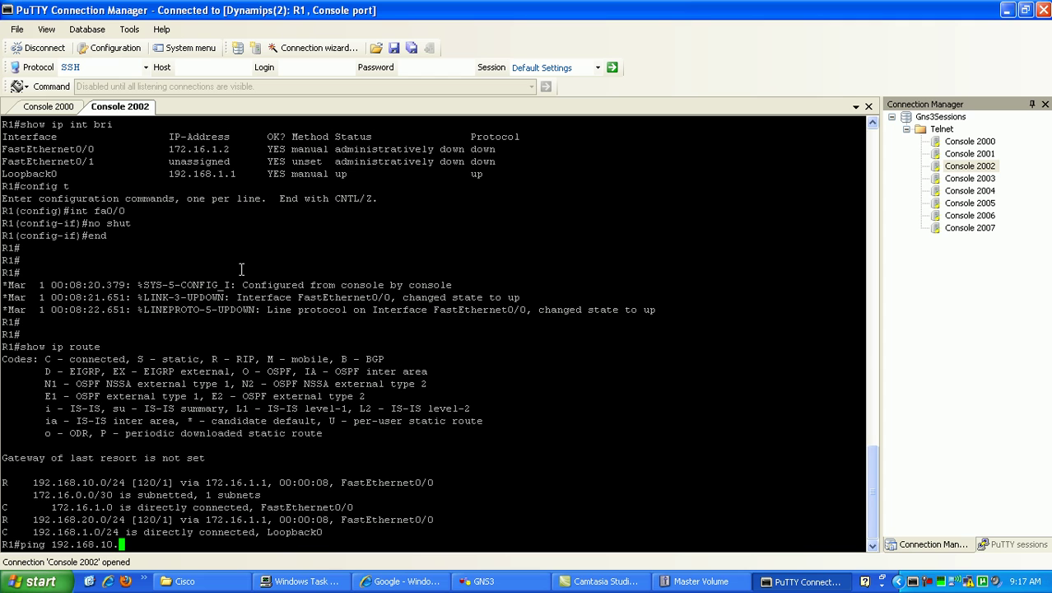
{"action": "type", "text": "1"}
{"action": "key", "text": "Return"}
{"action": "key", "text": "Up"}
{"action": "key", "text": "BackSpace"}
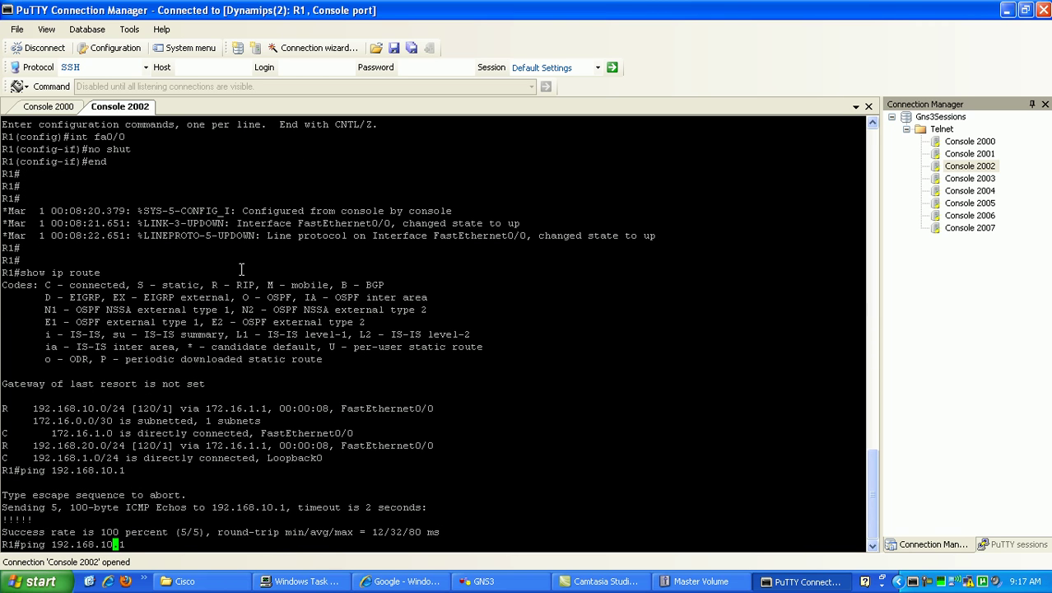
{"action": "key", "text": "BackSpace"}
{"action": "key", "text": "BackSpace"}
{"action": "key", "text": "BackSpace"}
{"action": "type", "text": "20.1"}
{"action": "key", "text": "Return"}
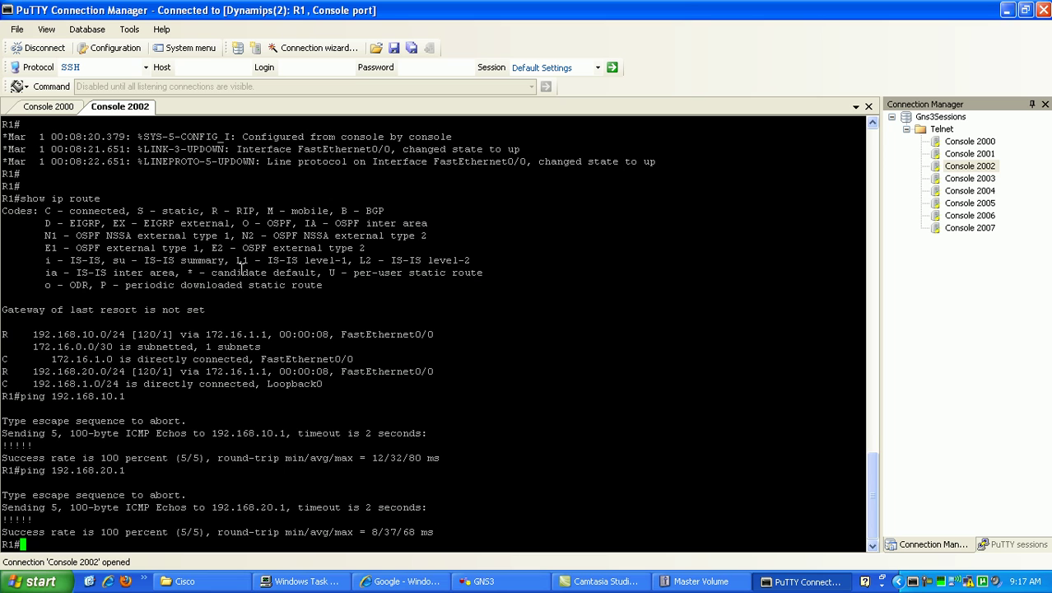
- Enter config t and begin an 'access-list 1 deny' statement, glancing at the GNS3 topology
{"action": "type", "text": "config t"}
{"action": "key", "text": "Return"}
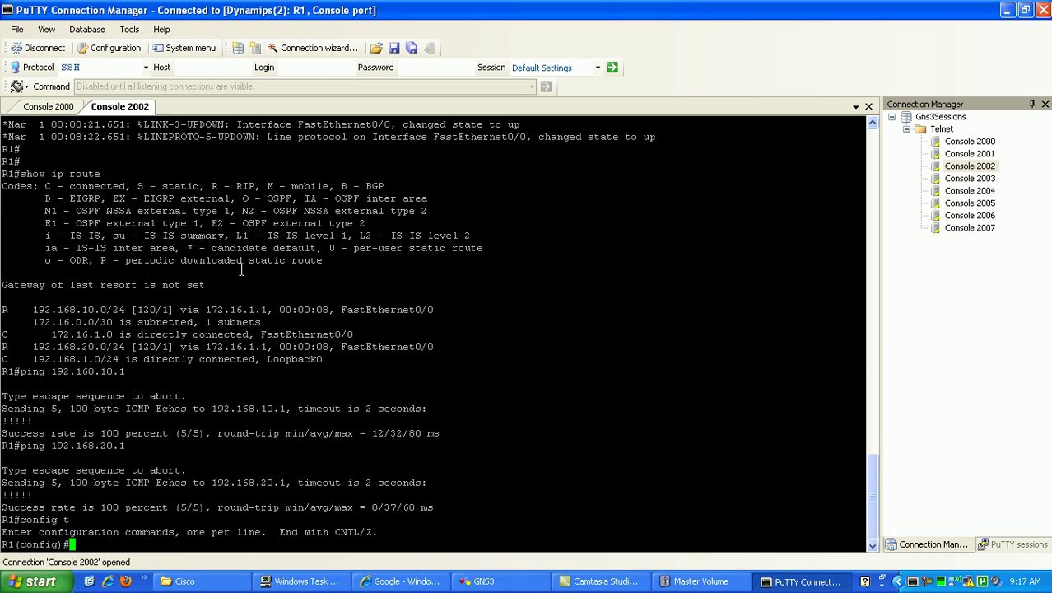
{"action": "type", "text": "acces"}
{"action": "key", "text": "Tab"}
{"action": "type", "text": "?"}
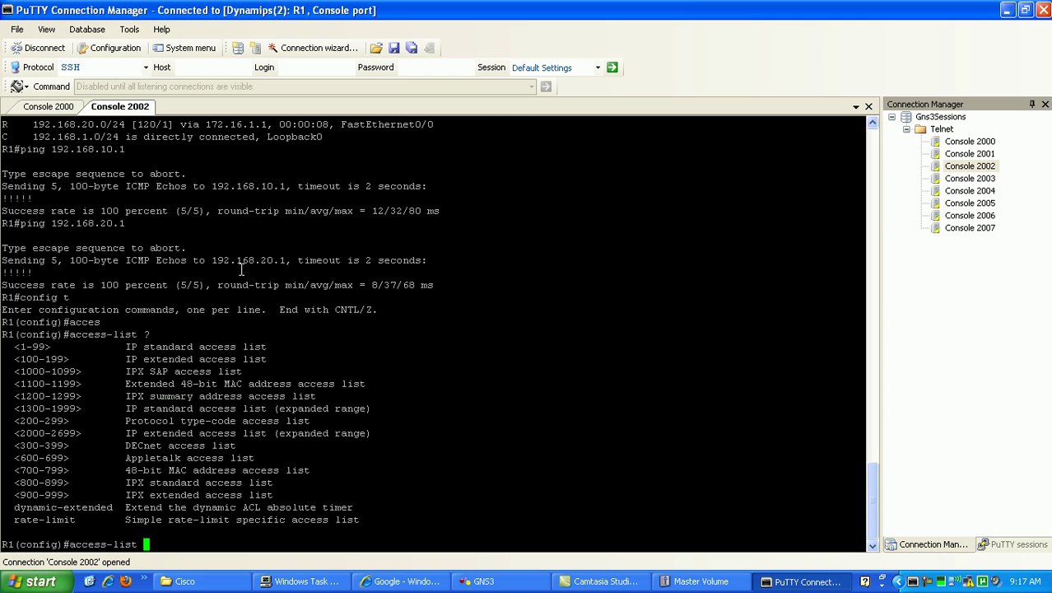
{"action": "type", "text": "1"}
{"action": "type", "text": "den"}
{"action": "key", "text": "Tab"}
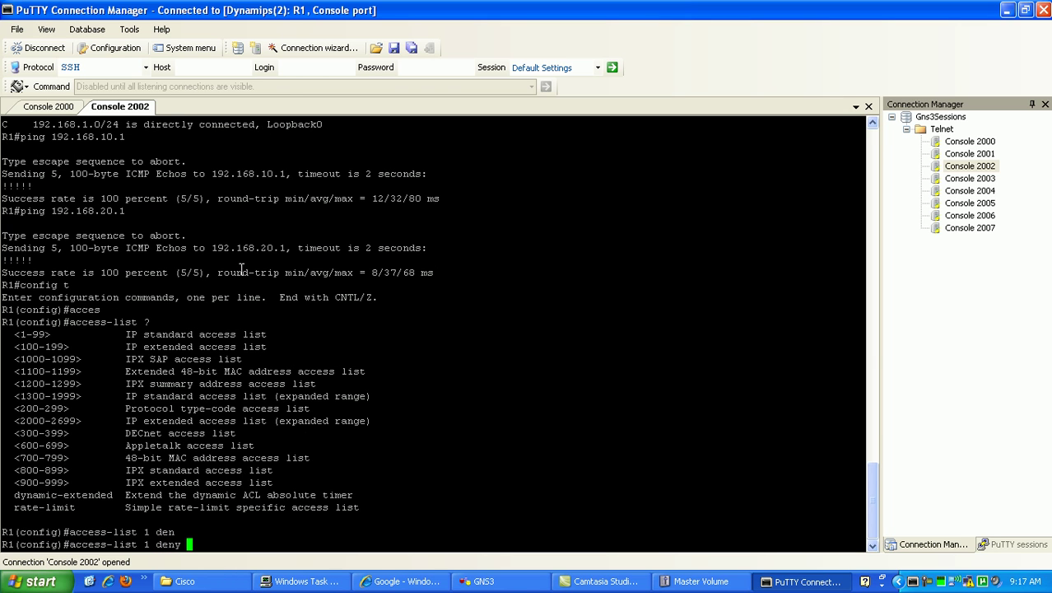
{"action": "left_click", "coordinate": [486, 581]}
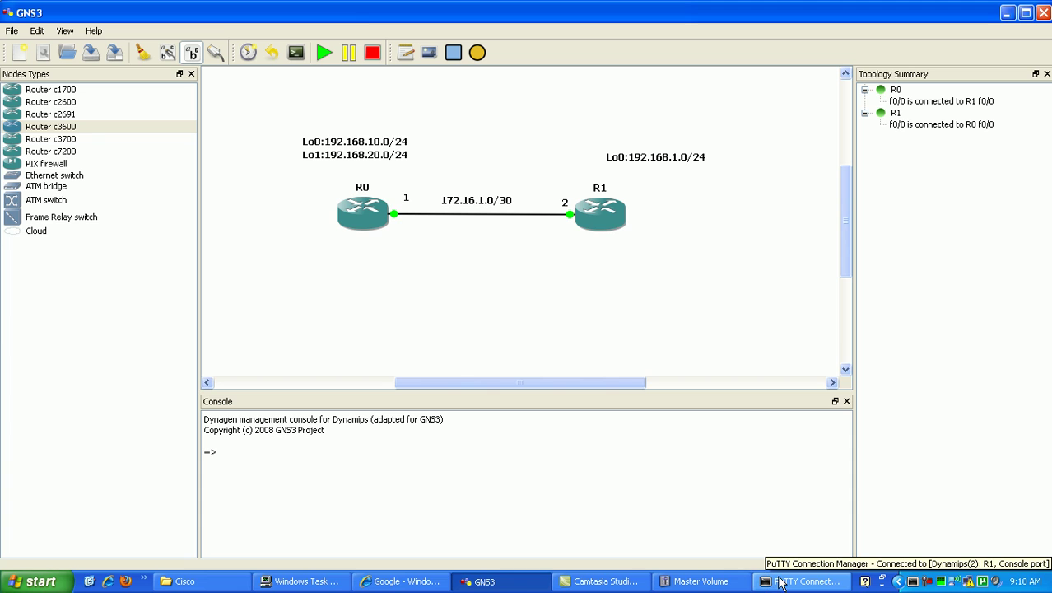
{"action": "left_click", "coordinate": [774, 581]}
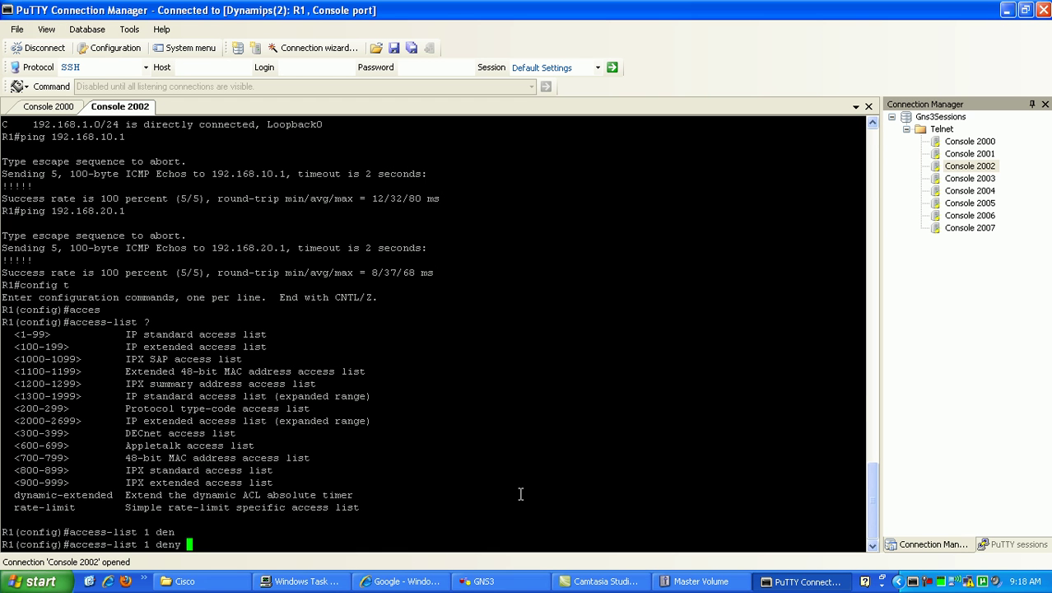
- Replace deny with permit and enter 'access-list 1 permit 192.168.10.0 0.0.0.255 log'
{"action": "key", "text": "BackSpace"}
{"action": "key", "text": "BackSpace"}
{"action": "key", "text": "BackSpace"}
{"action": "key", "text": "BackSpace"}
{"action": "key", "text": "BackSpace"}
{"action": "type", "text": "perm"}
{"action": "key", "text": "Tab"}
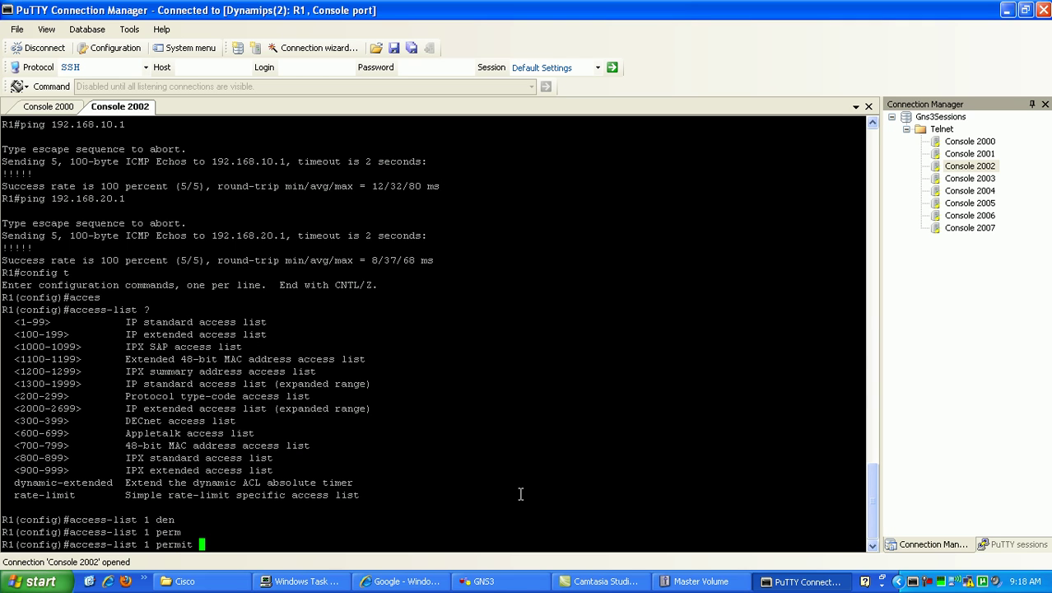
{"action": "type", "text": "?1"}
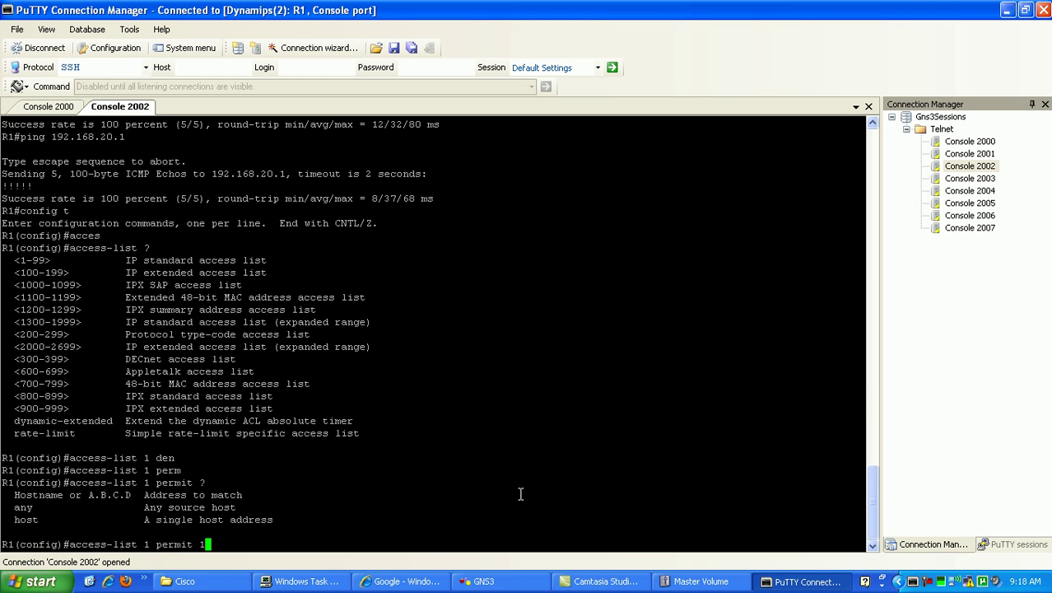
{"action": "type", "text": "92.168.10.0 ?"}
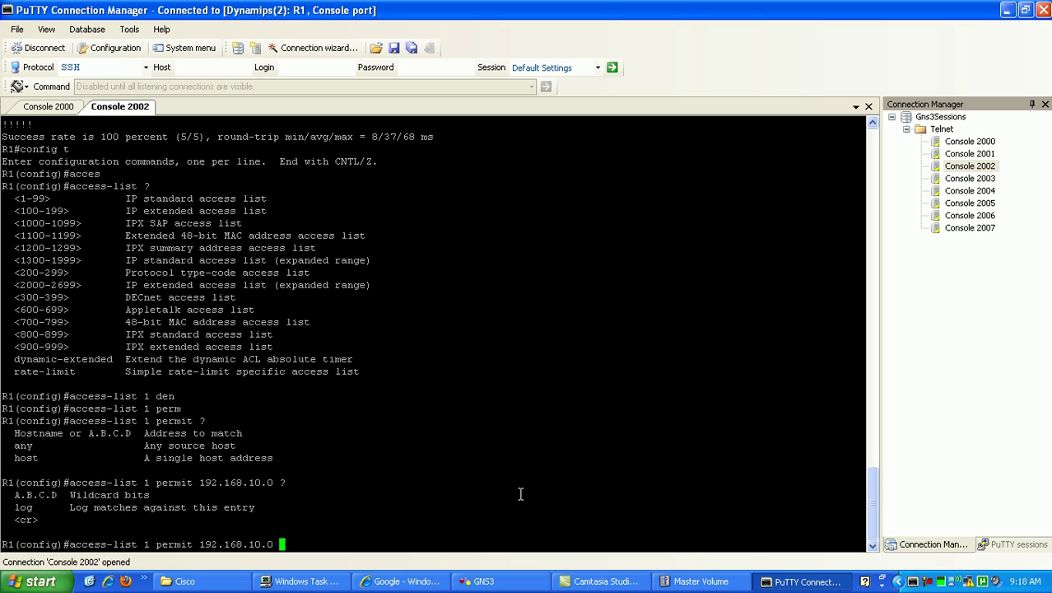
{"action": "type", "text": "0.0.0.255"}
{"action": "left_click_drag", "start_coordinate": [280, 545], "coordinate": [285, 545]}
{"action": "left_click_drag", "start_coordinate": [316, 543], "coordinate": [333, 542]}
{"action": "type", "text": "?"}
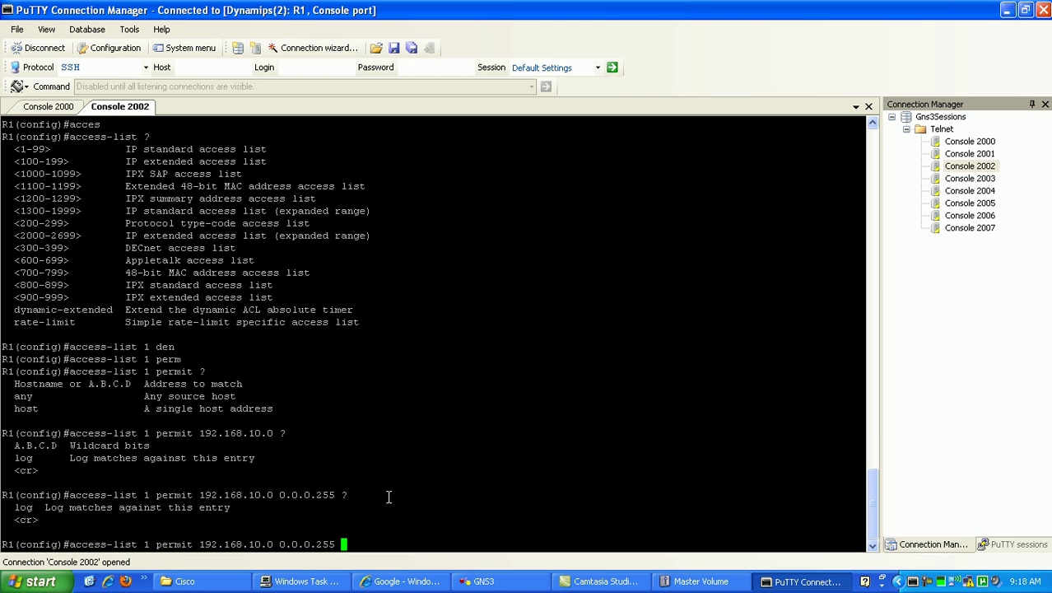
{"action": "type", "text": "log"}
{"action": "key", "text": "Return"}
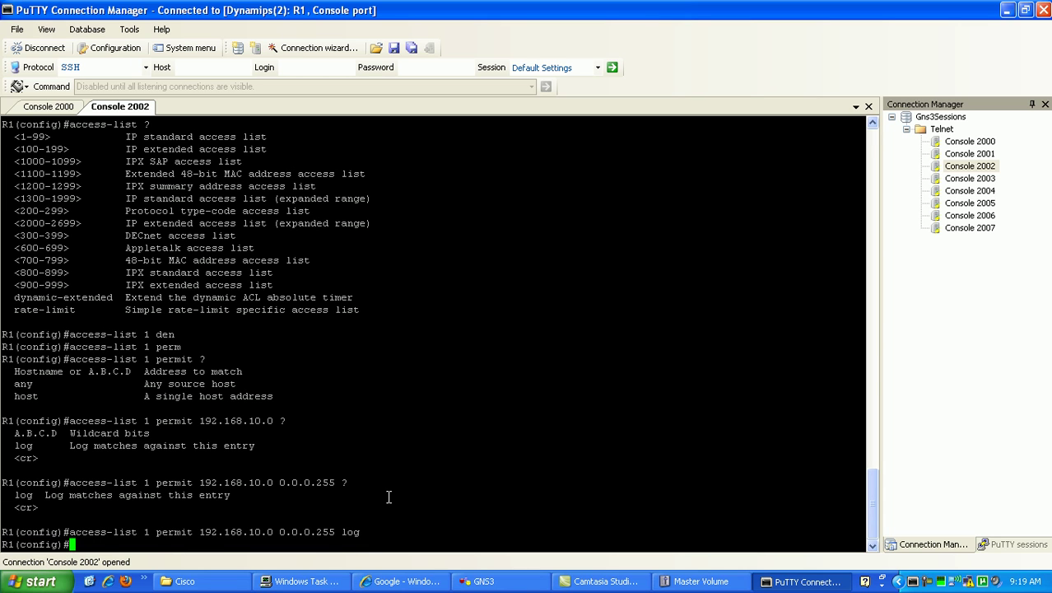
- Discard the recalled access-list command and exit global configuration mode
{"action": "key", "text": "Up"}
{"action": "key", "text": "Left"}
{"action": "key", "text": "Left"}
{"action": "key", "text": "Left"}
{"action": "key", "text": "Left"}
{"action": "key", "text": "Left"}
{"action": "key", "text": "Left"}
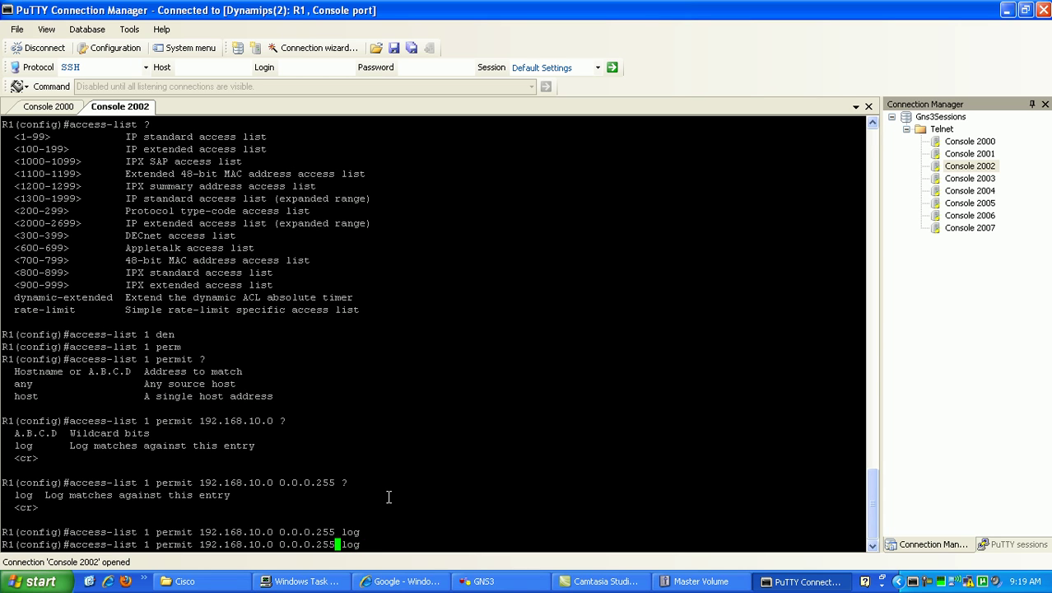
{"action": "key", "text": "Left"}
{"action": "key", "text": "Left"}
{"action": "key", "text": "Left"}
{"action": "key", "text": "Left"}
{"action": "key", "text": "Left"}
{"action": "key", "text": "Left"}
{"action": "key", "text": "Left"}
{"action": "key", "text": "Left"}
{"action": "key", "text": "Left"}
{"action": "key", "text": "Left"}
{"action": "key", "text": "Left"}
{"action": "key", "text": "Left"}
{"action": "key", "text": "Left"}
{"action": "key", "text": "Left"}
{"action": "key", "text": "Left"}
{"action": "key", "text": "Left"}
{"action": "key", "text": "Left"}
{"action": "key", "text": "Left"}
{"action": "key", "text": "Left"}
{"action": "key", "text": "Left"}
{"action": "key", "text": "Down"}
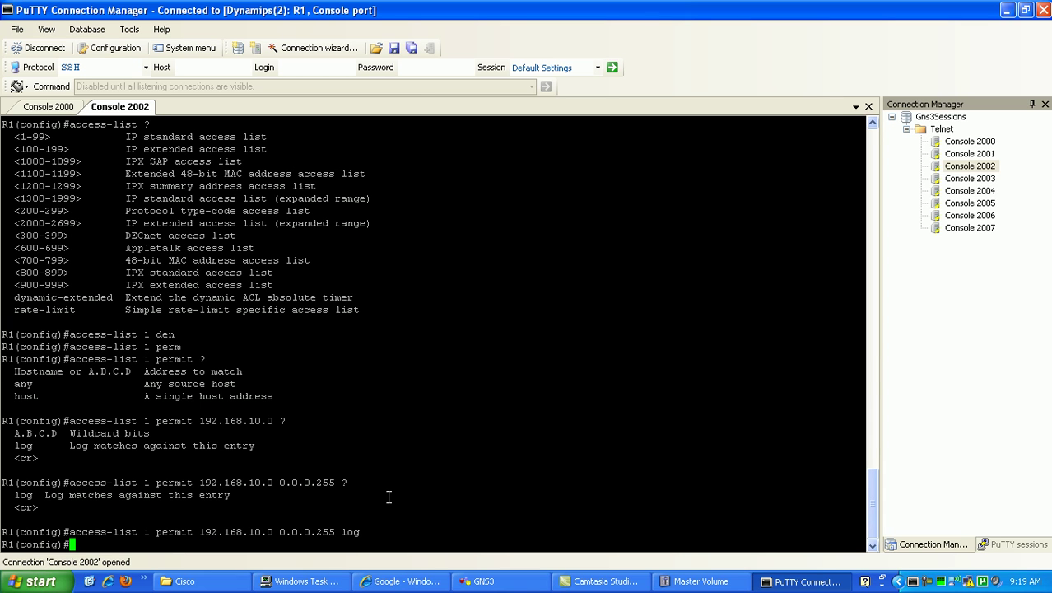
{"action": "type", "text": "exit"}
{"action": "key", "text": "Return"}
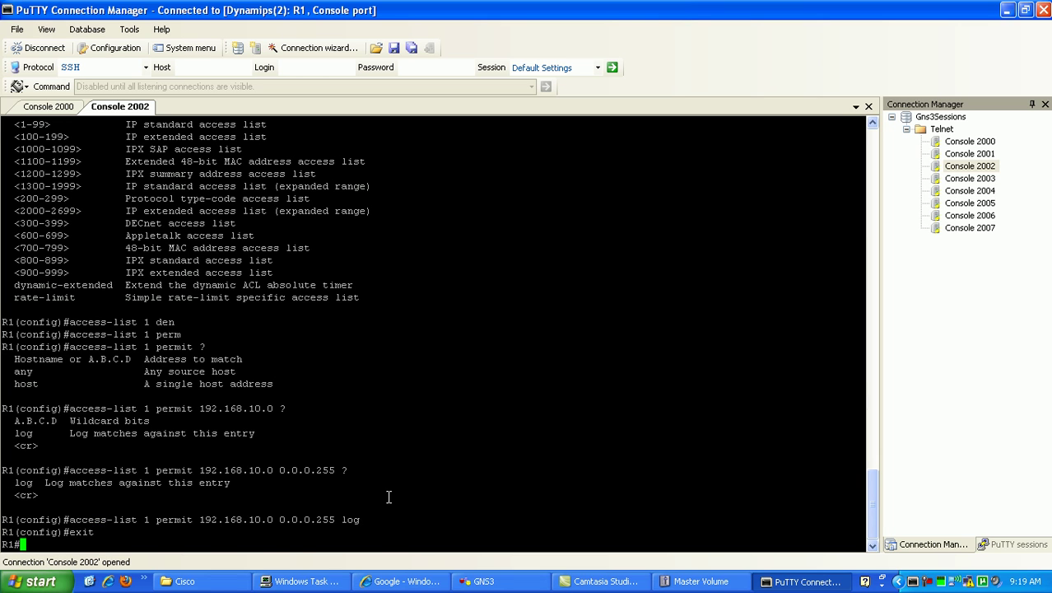
- From R0's console (Console 2000), telnet to R1 at 192.168.1.1
{"action": "key", "text": "Return"}
{"action": "key", "text": "Return"}
{"action": "key", "text": "Return"}
{"action": "key", "text": "Return"}
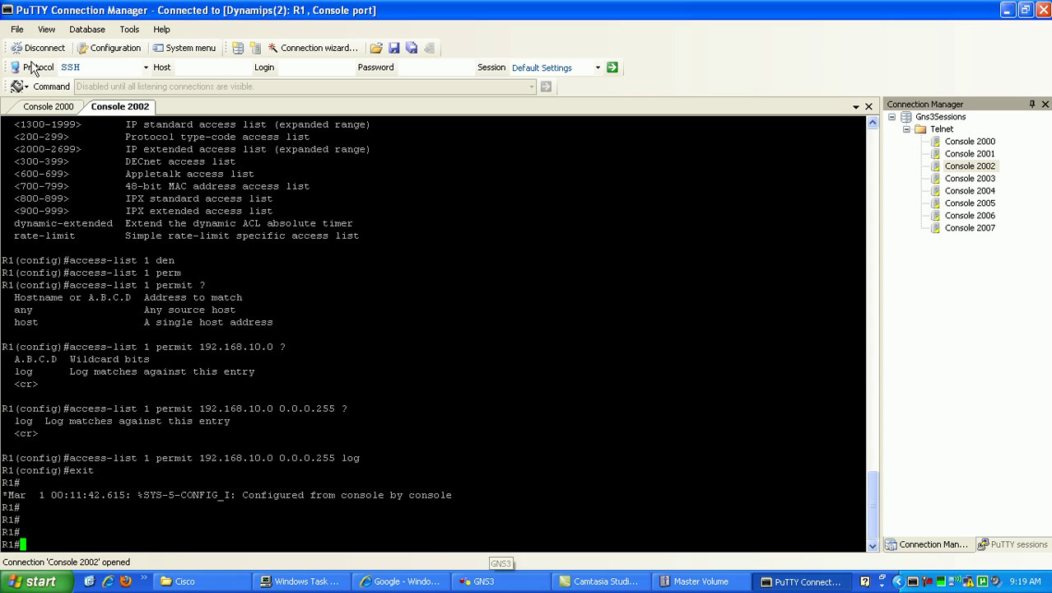
{"action": "left_click", "coordinate": [48, 108]}
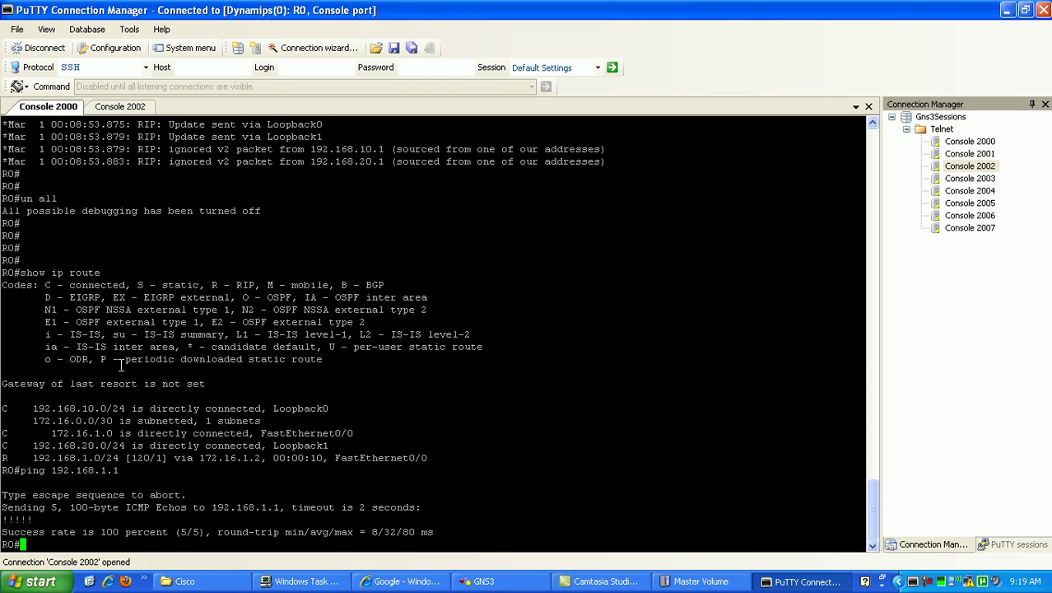
{"action": "type", "text": "telnet 192.168.1.1"}
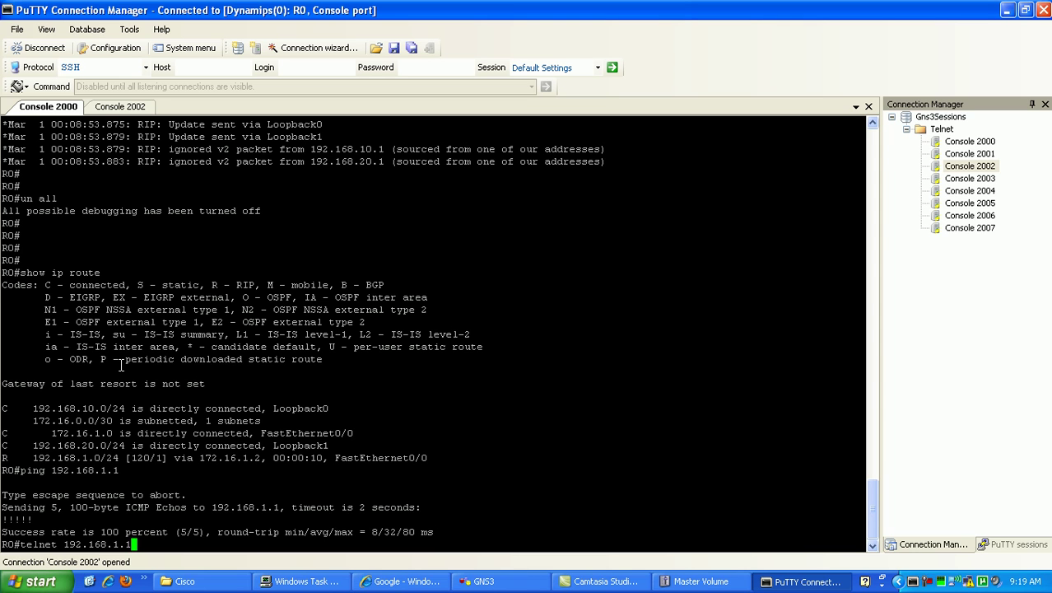
{"action": "key", "text": "Return"}
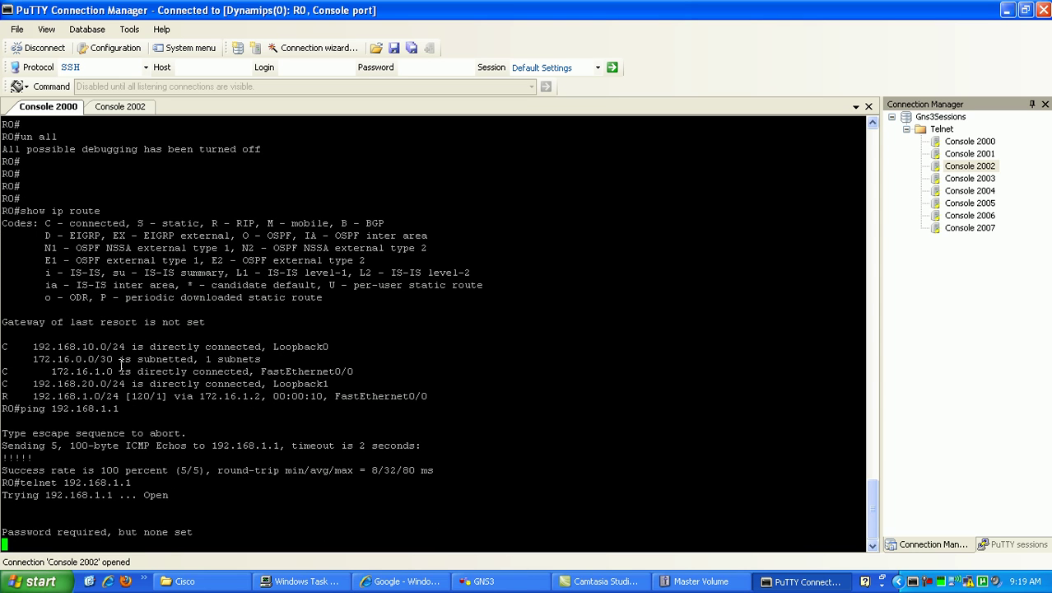
- On R1, enter global configuration and select line vty 0 1276
{"action": "left_click", "coordinate": [134, 107]}
{"action": "type", "text": "con"}
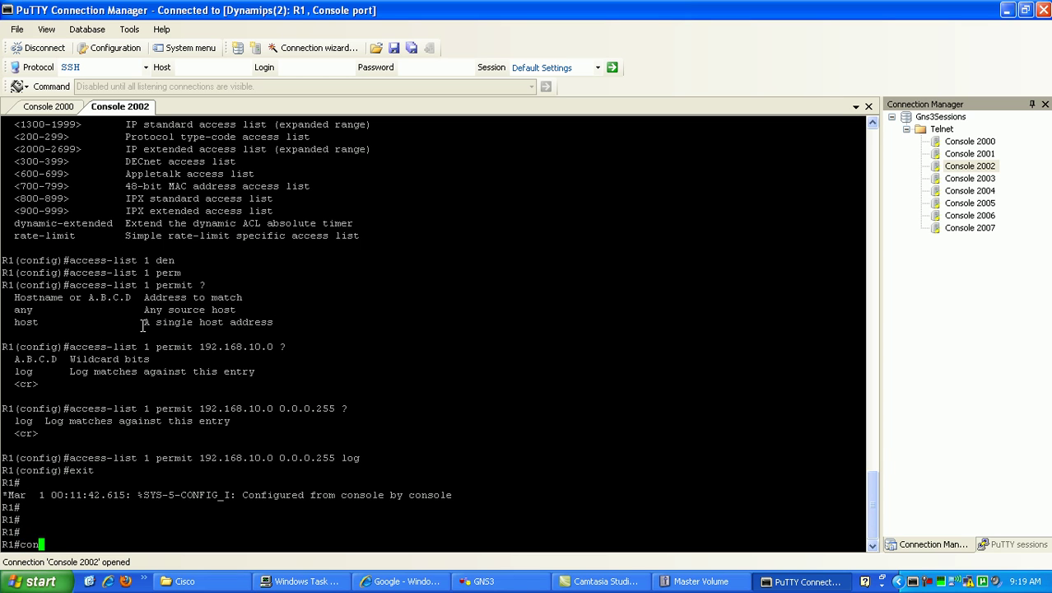
{"action": "key", "text": "BackSpace"}
{"action": "type", "text": "show"}
{"action": "key", "text": "BackSpace"}
{"action": "key", "text": "BackSpace"}
{"action": "key", "text": "BackSpace"}
{"action": "key", "text": "BackSpace"}
{"action": "key", "text": "BackSpace"}
{"action": "type", "text": "config t"}
{"action": "key", "text": "Return"}
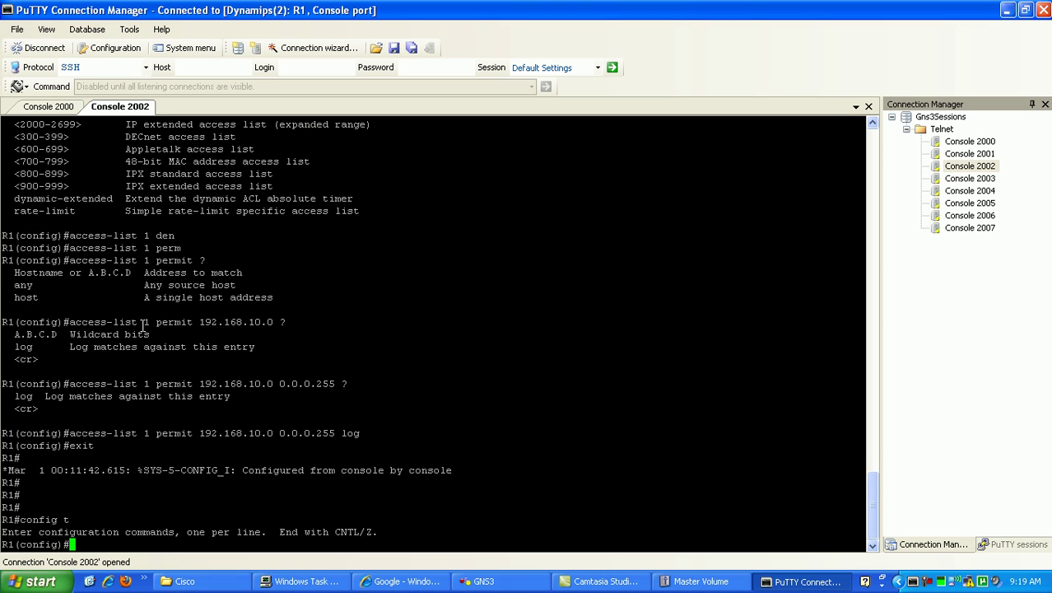
{"action": "type", "text": "line vyt"}
{"action": "key", "text": "BackSpace"}
{"action": "key", "text": "BackSpace"}
{"action": "type", "text": "ty"}
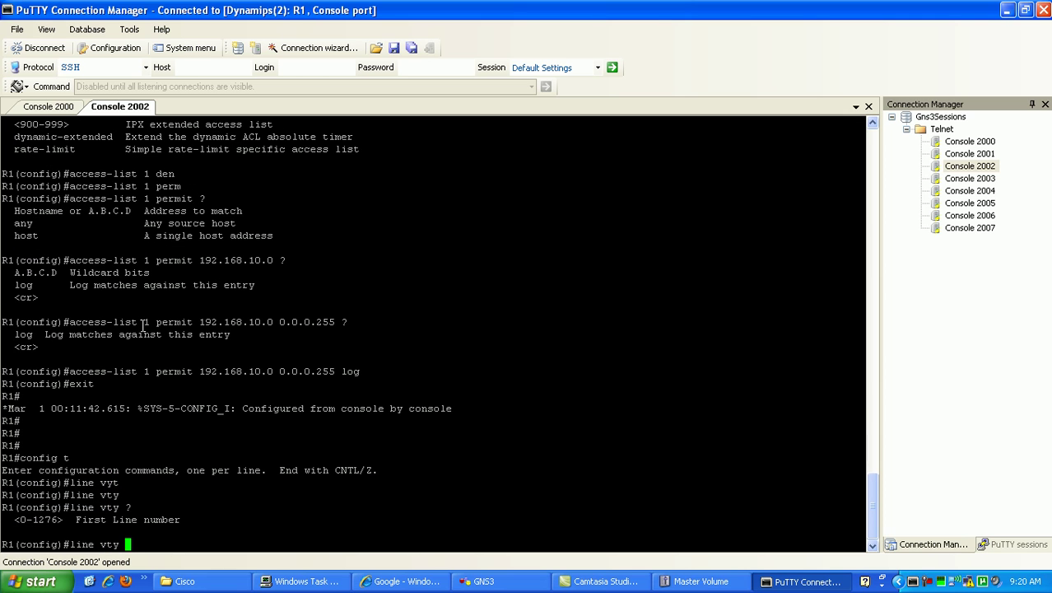
{"action": "type", "text": " ?0 1276"}
{"action": "key", "text": "Return"}
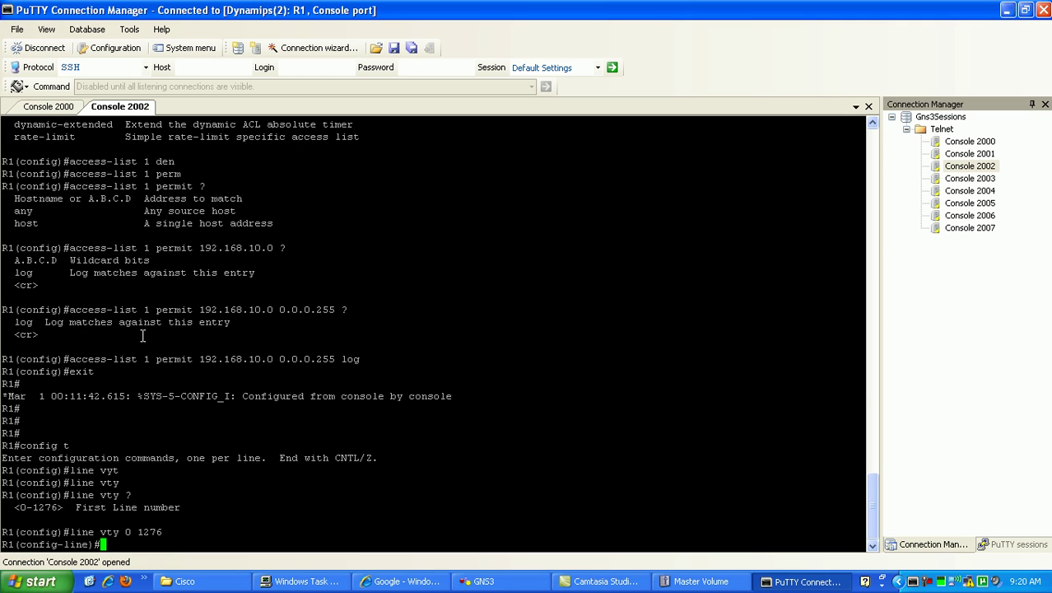
- Apply 'no password' to the VTY lines and end configuration
{"action": "type", "text": "no pa"}
{"action": "key", "text": "Tab"}
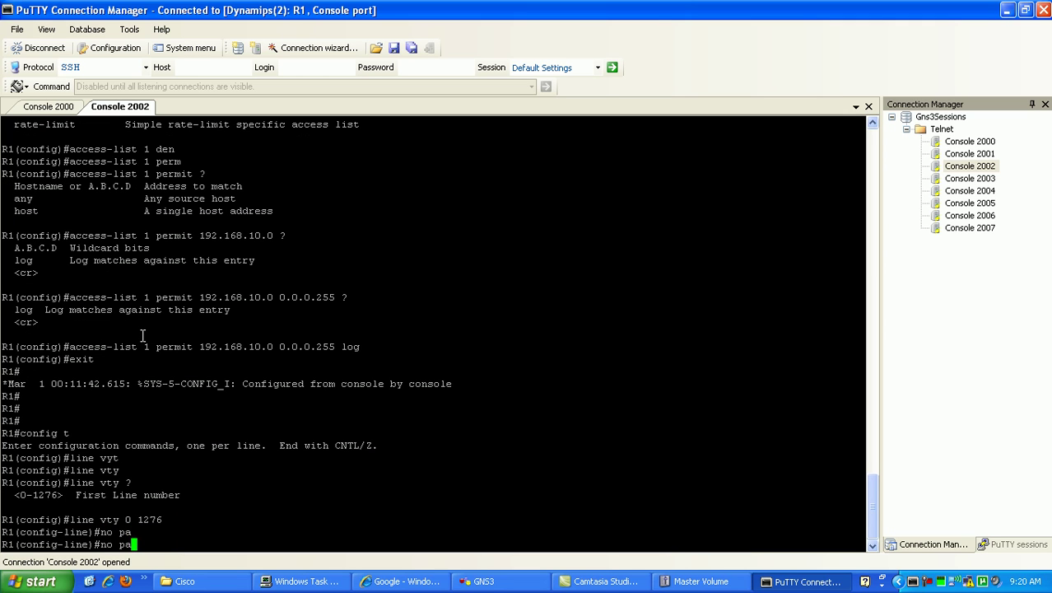
{"action": "type", "text": "s"}
{"action": "key", "text": "Tab"}
{"action": "type", "text": "?"}
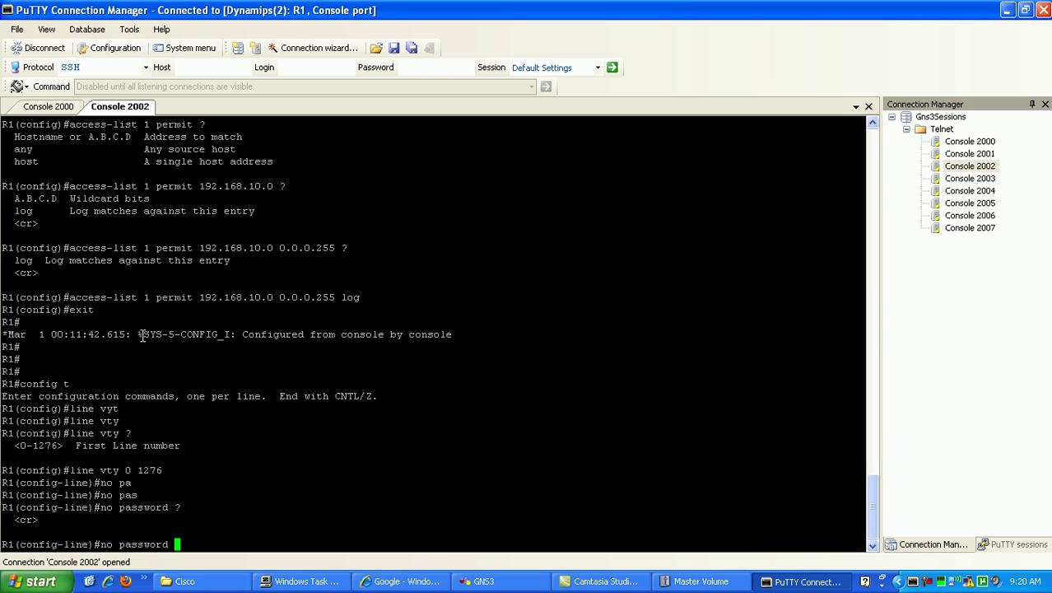
{"action": "key", "text": "Return"}
{"action": "type", "text": "end"}
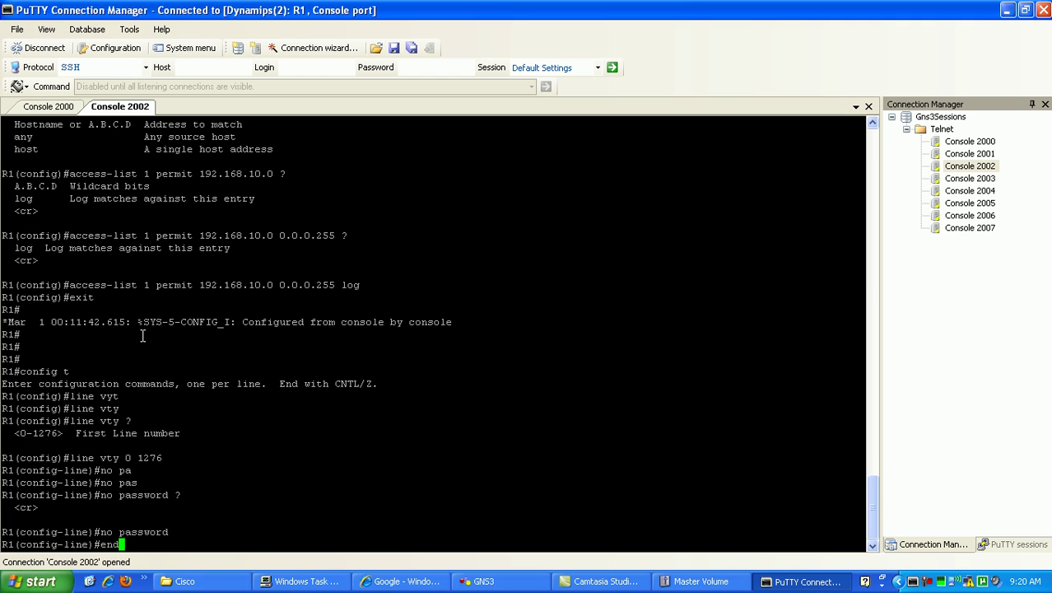
{"action": "key", "text": "Return"}
{"action": "key", "text": "Return"}
{"action": "key", "text": "Return"}
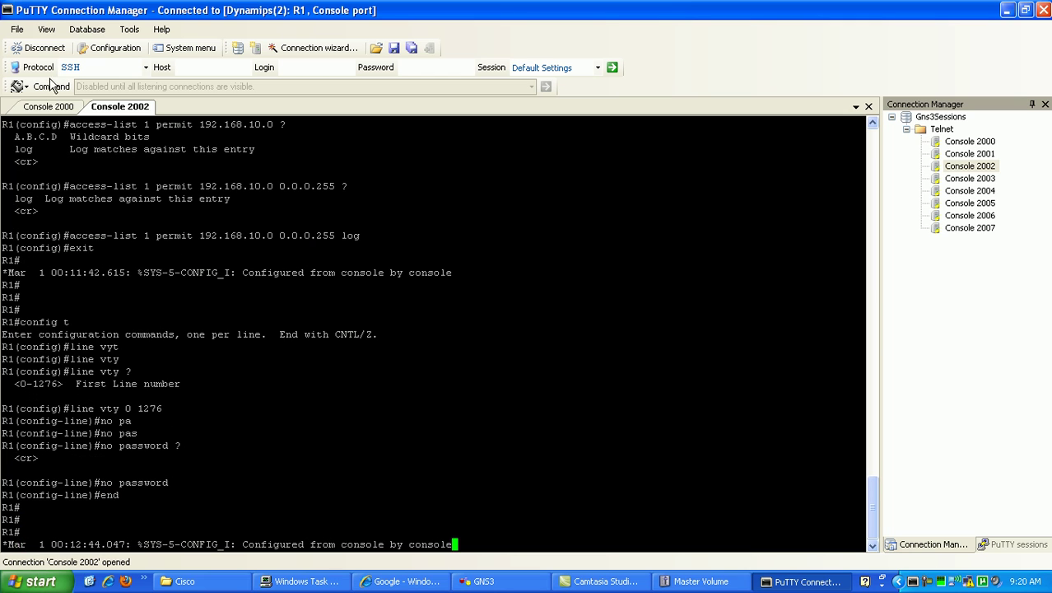
- On R0, recall and rerun the telnet to 192.168.1.1
{"action": "left_click", "coordinate": [49, 107]}
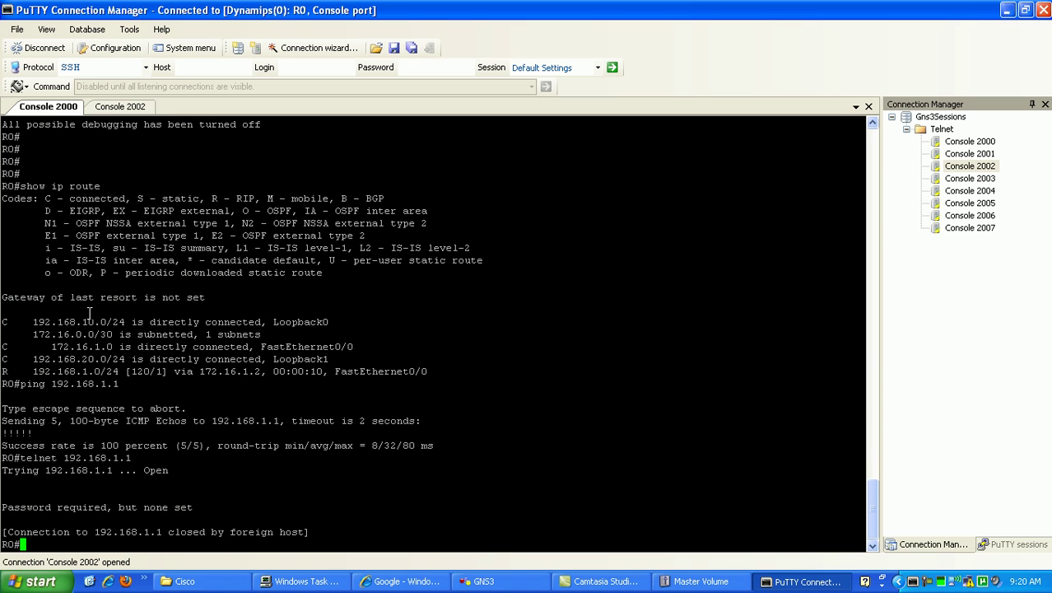
{"action": "key", "text": "Return"}
{"action": "key", "text": "Return"}
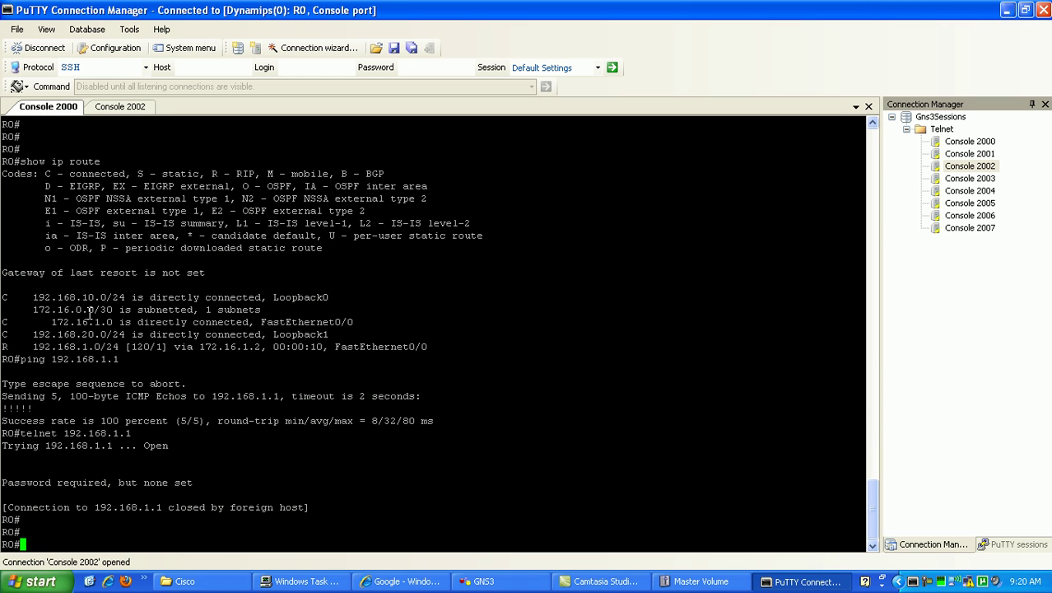
{"action": "type", "text": "t"}
{"action": "key", "text": "Up"}
{"action": "key", "text": "Return"}
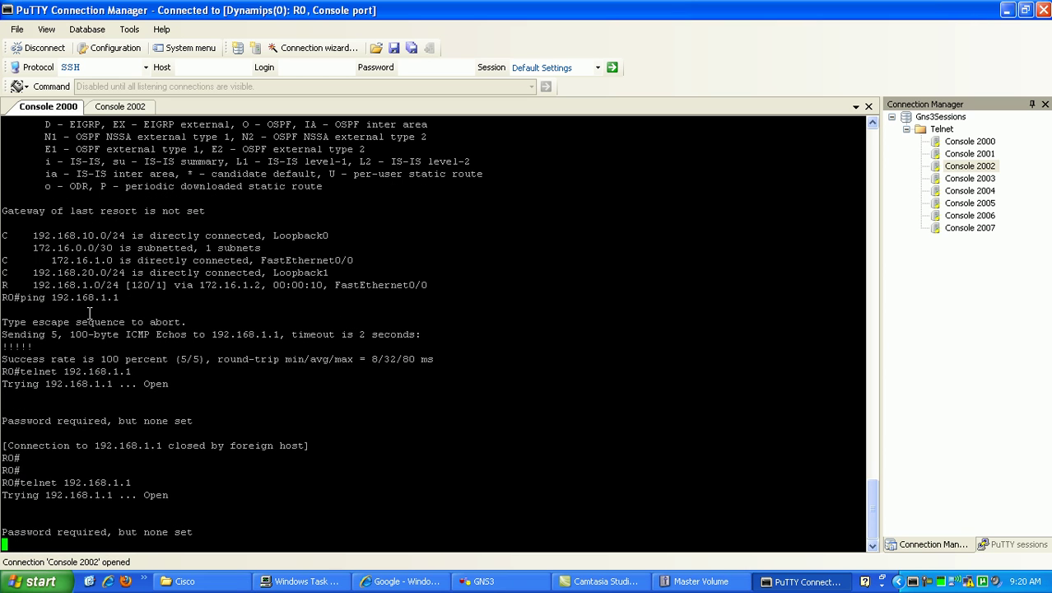
{"action": "key", "text": "Return"}
{"action": "key", "text": "Return"}
{"action": "key", "text": "Return"}
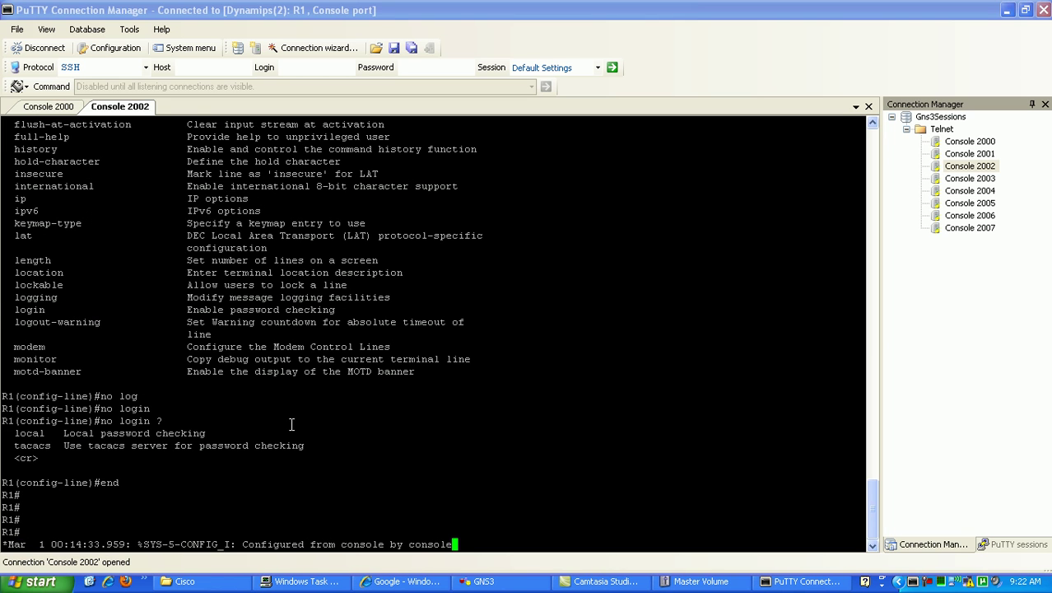
- On R1, apply 'no login' under line vty 0 1276 and end configuration
{"action": "key", "text": "Return"}
{"action": "key", "text": "Return"}
{"action": "key", "text": "Return"}
{"action": "type", "text": "config t"}
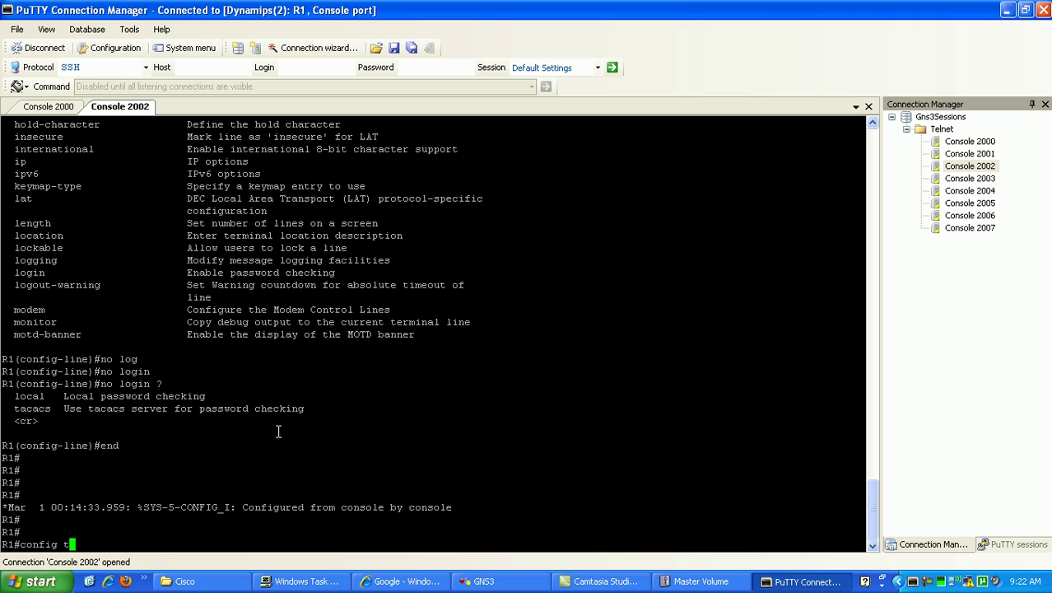
{"action": "key", "text": "Return"}
{"action": "type", "text": "line"}
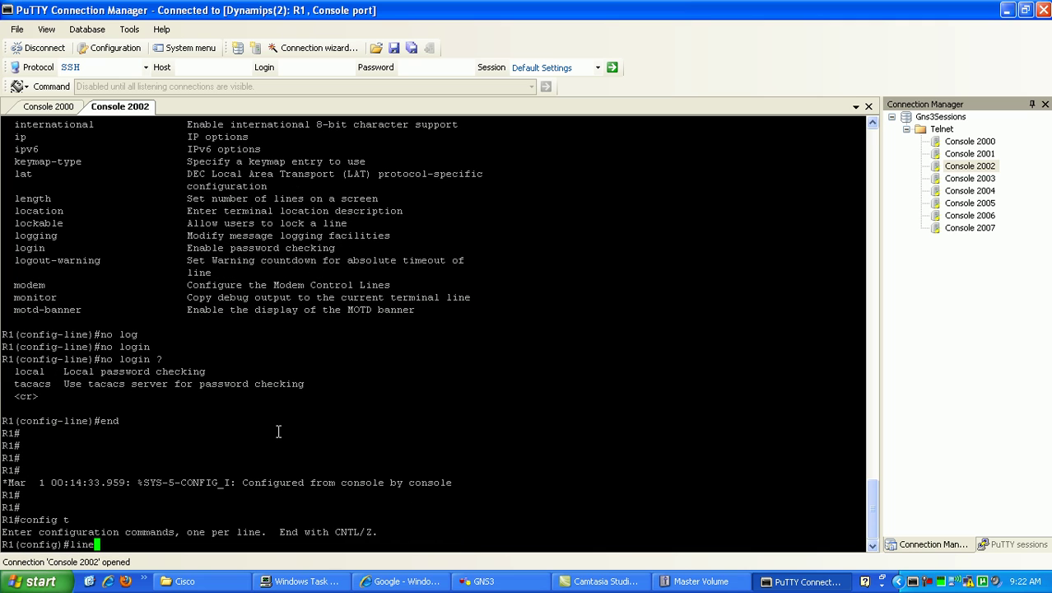
{"action": "type", "text": " vty 0 1276"}
{"action": "key", "text": "Return"}
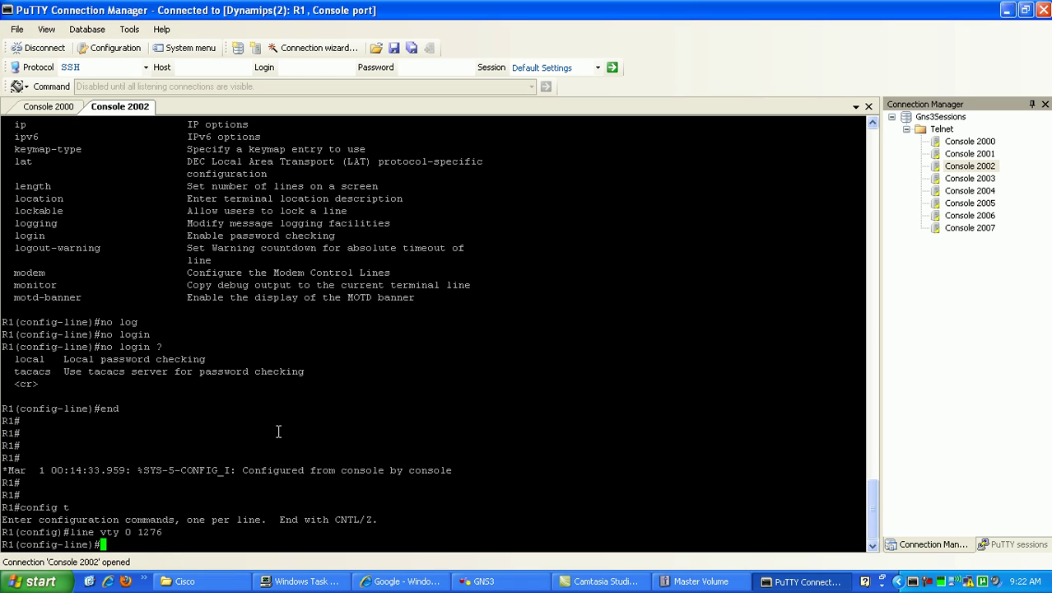
{"action": "type", "text": "no log"}
{"action": "key", "text": "Return"}
{"action": "type", "text": "no log"}
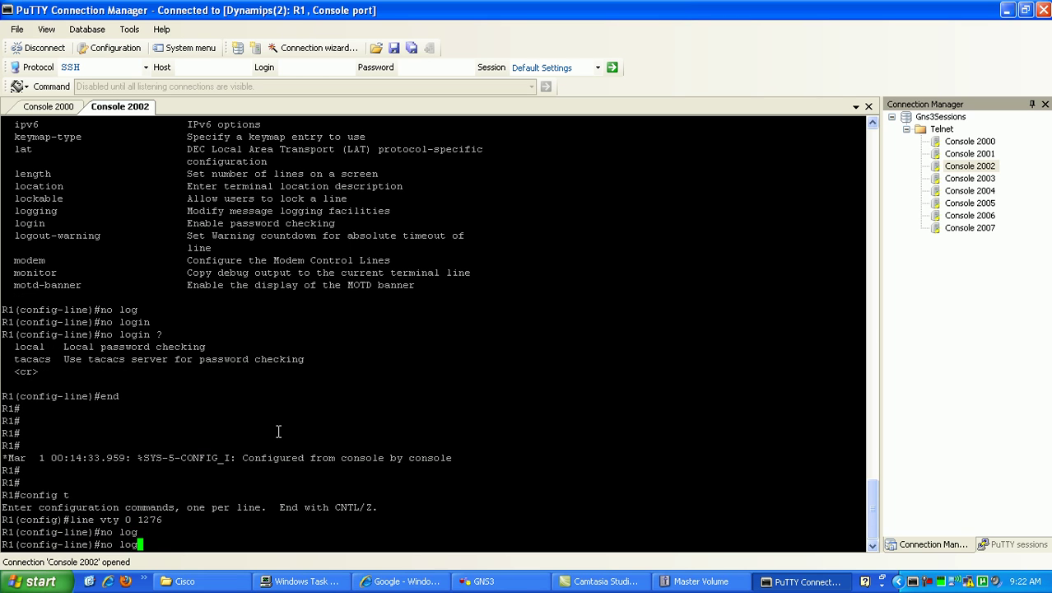
{"action": "type", "text": "in ?"}
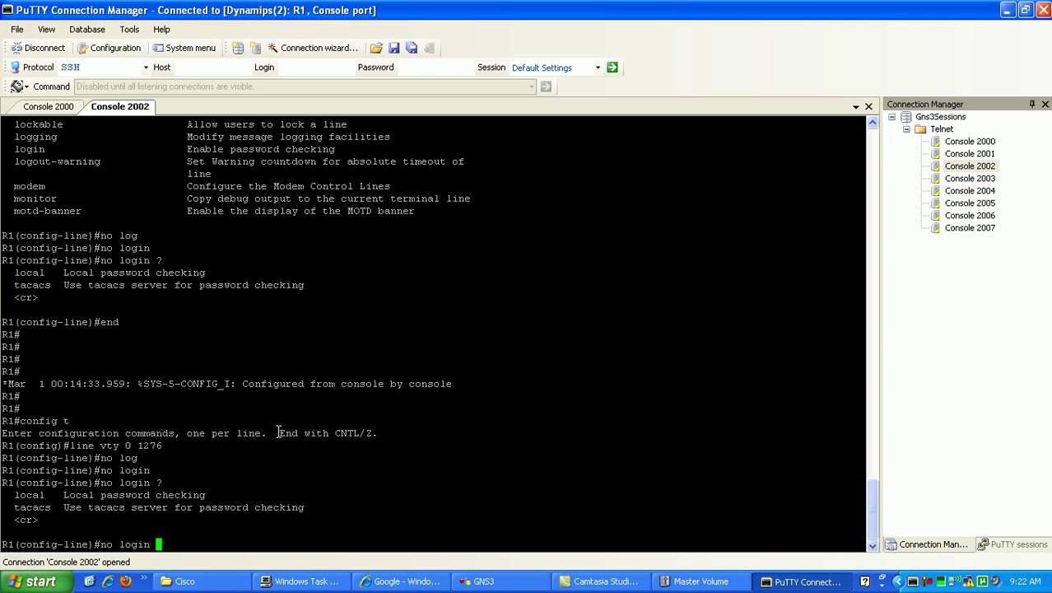
{"action": "key", "text": "Return"}
{"action": "key", "text": "Return"}
{"action": "key", "text": "Return"}
{"action": "key", "text": "Return"}
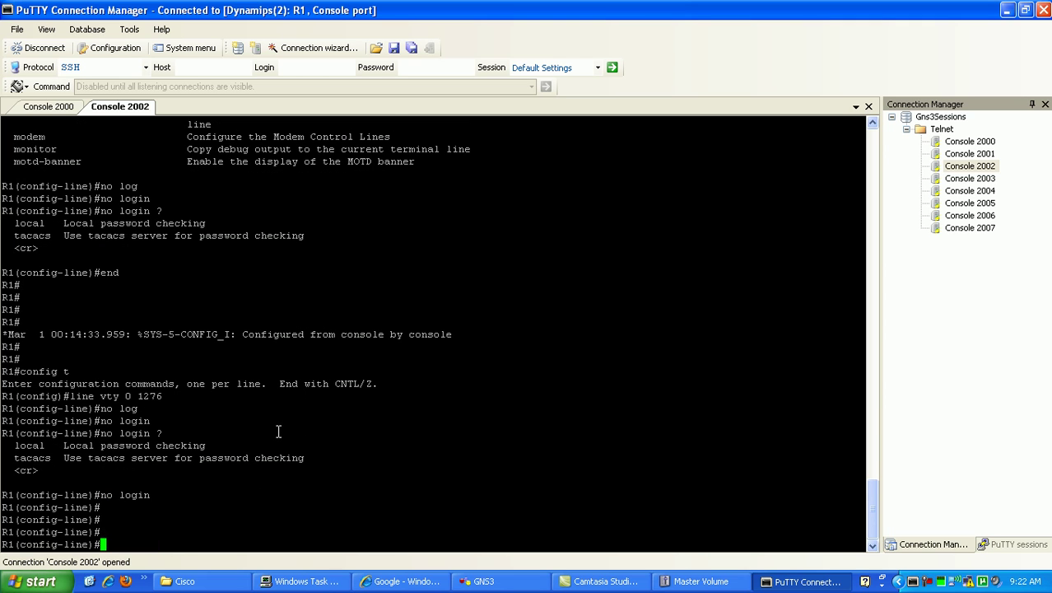
{"action": "type", "text": "end"}
{"action": "key", "text": "Return"}
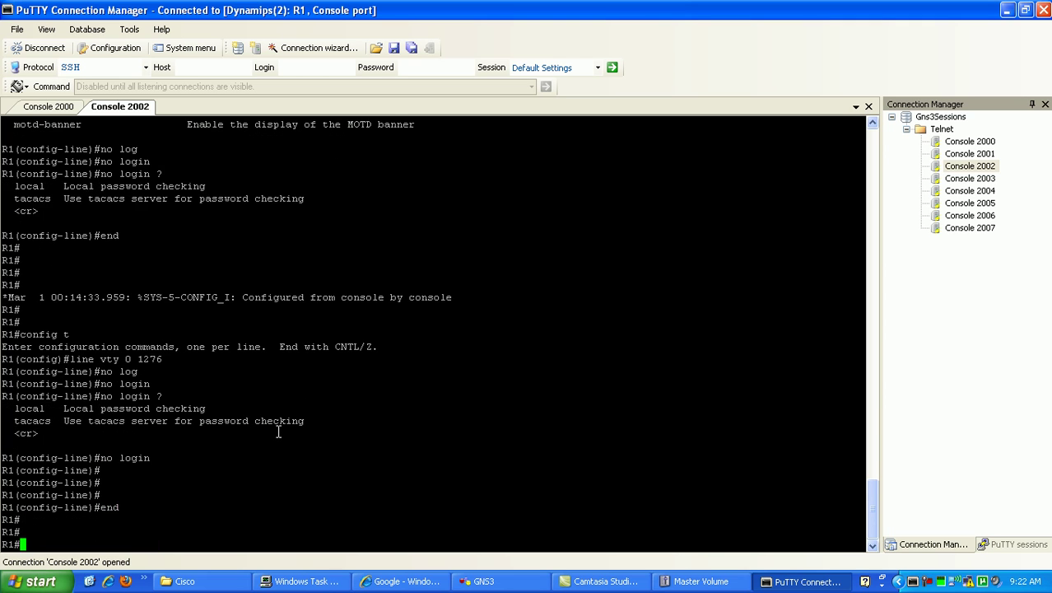
- Telnet from R0 into R1 at 192.168.1.1 again
{"action": "left_click", "coordinate": [48, 106]}
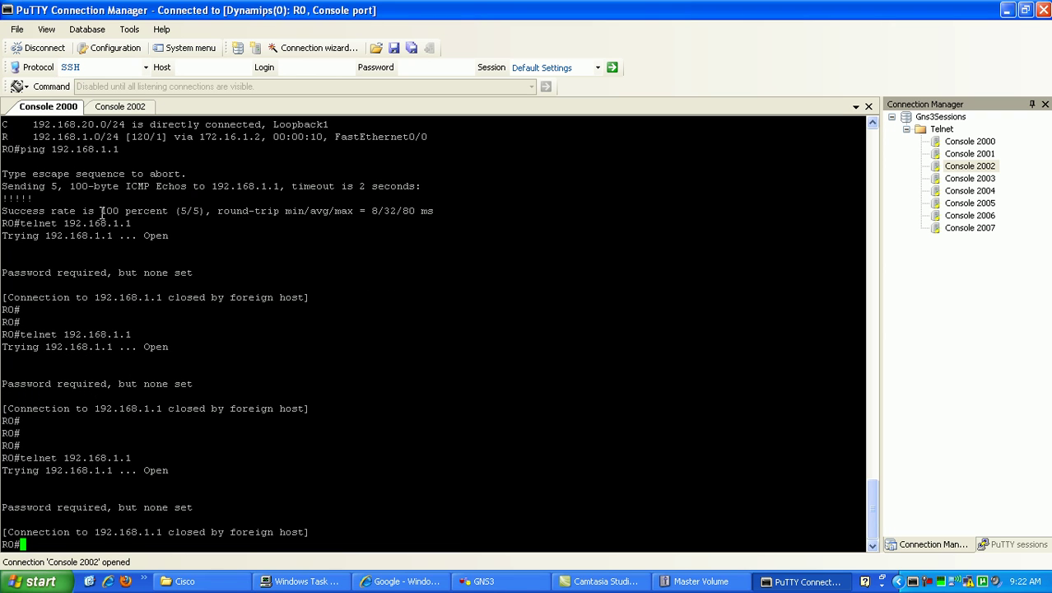
{"action": "key", "text": "Up"}
{"action": "key", "text": "Return"}
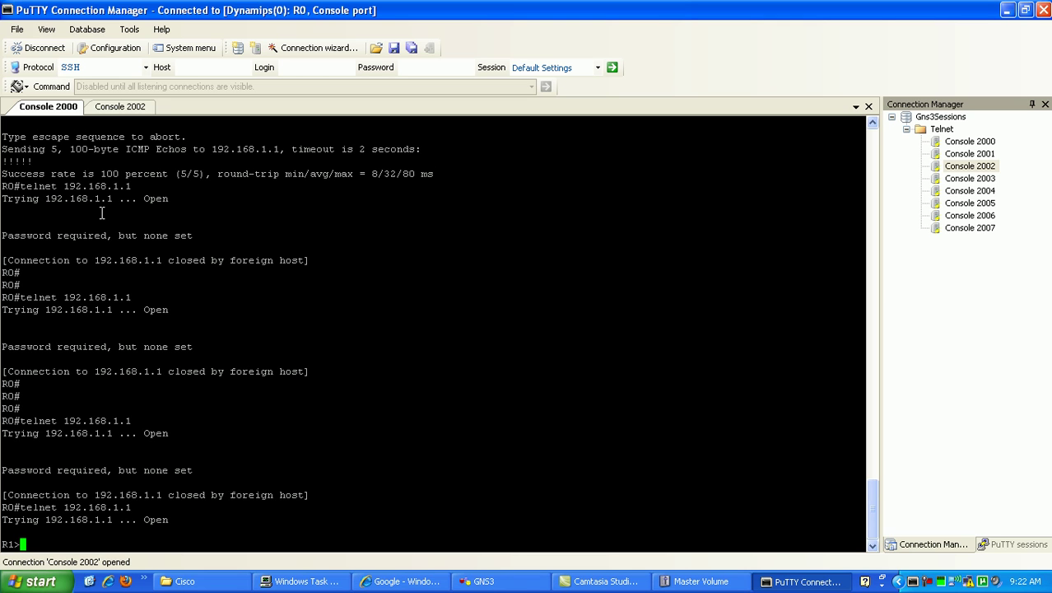
- On R1, run show users to see the vty 0 session from 172.16.1.1
{"action": "left_click", "coordinate": [120, 109]}
{"action": "key", "text": "Return"}
{"action": "key", "text": "Return"}
{"action": "key", "text": "Return"}
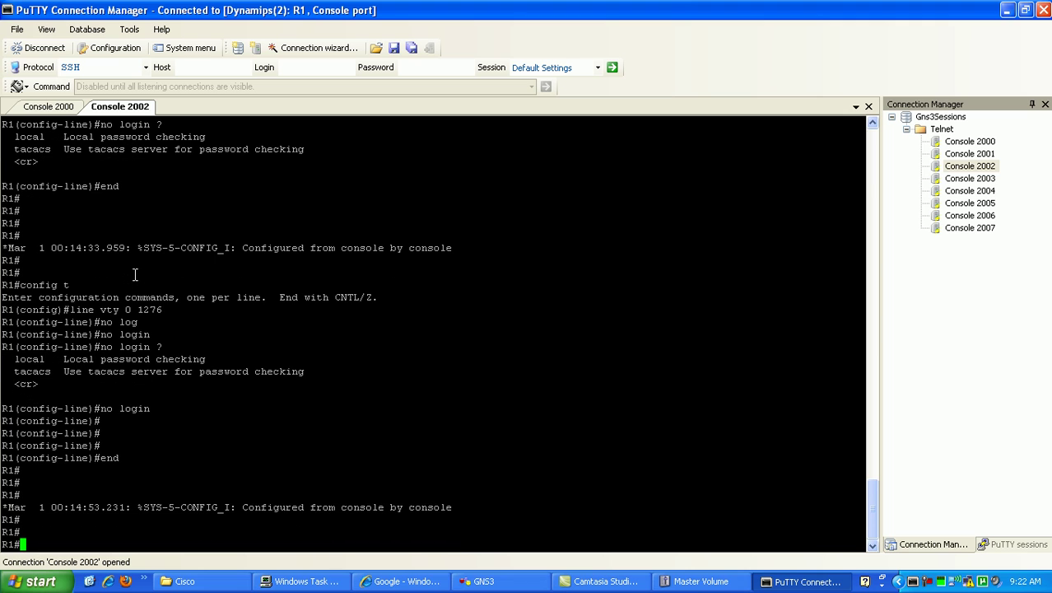
{"action": "type", "text": "show us"}
{"action": "key", "text": "Tab"}
{"action": "key", "text": "Return"}
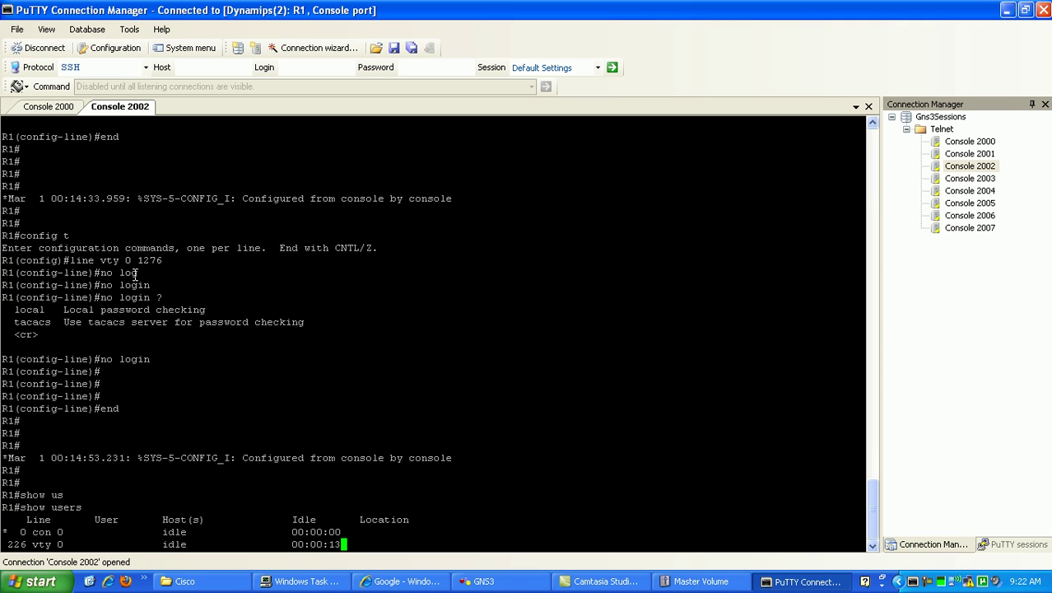
{"action": "key", "text": "Return"}
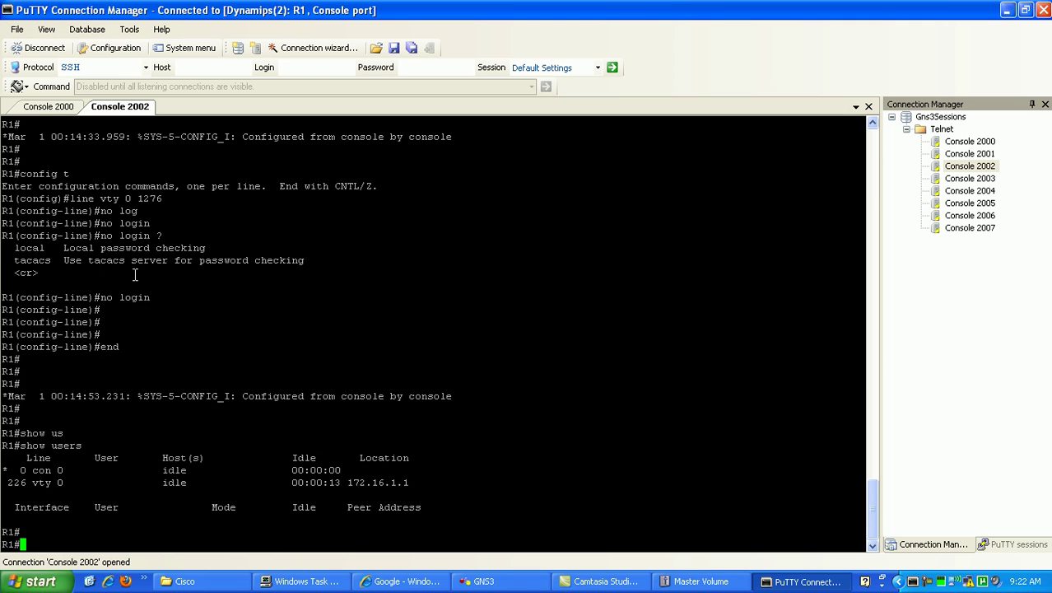
{"action": "key", "text": "Return"}
{"action": "key", "text": "Return"}
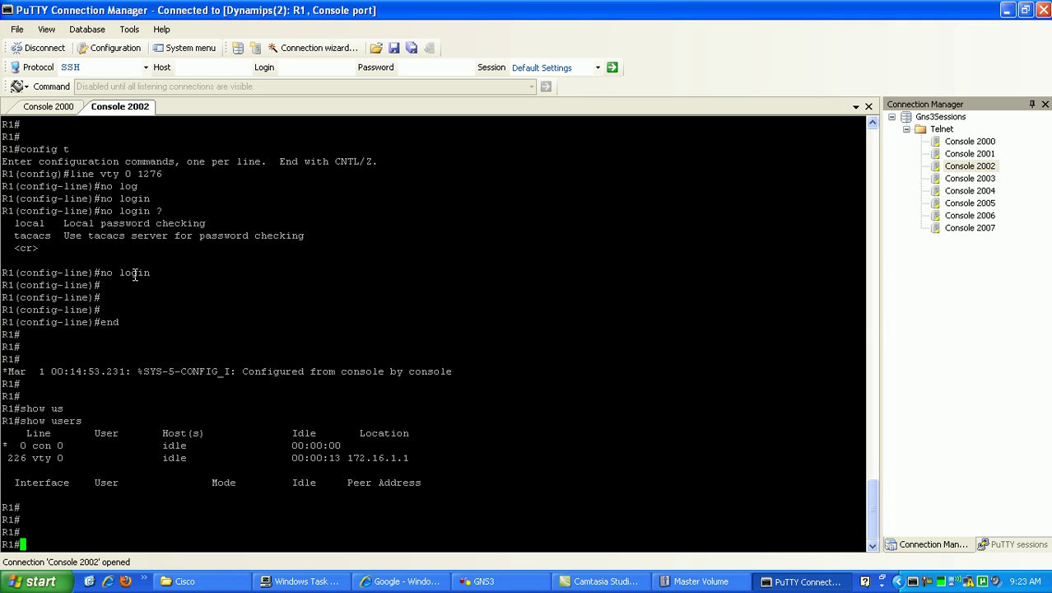
- Disconnect the telnet session with 'clear line vty 0', confirming the prompt
{"action": "type", "text": "clear lin"}
{"action": "key", "text": "Tab"}
{"action": "type", "text": "?"}
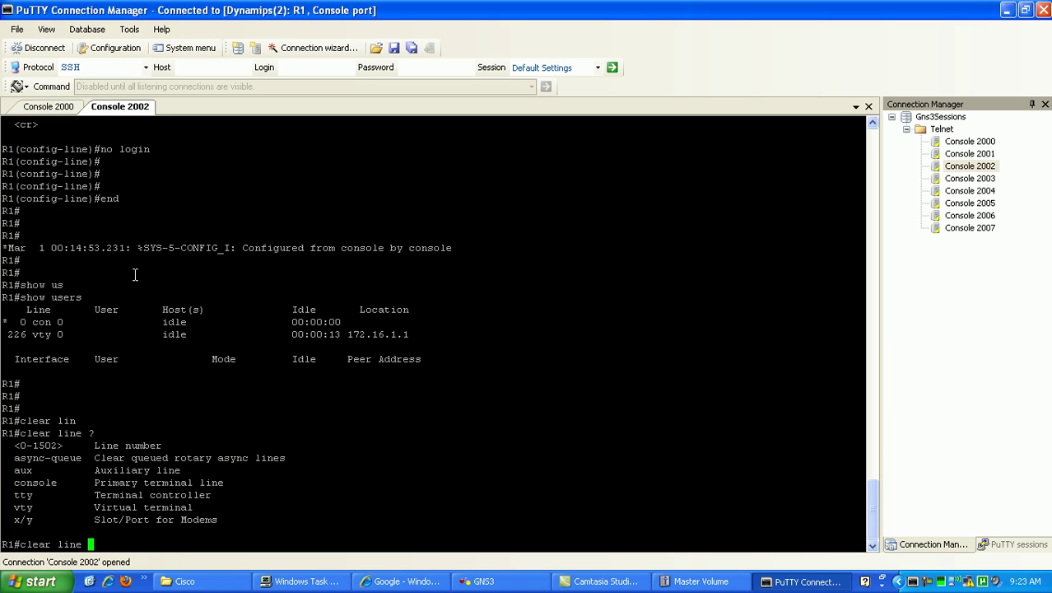
{"action": "double_click", "coordinate": [12, 335]}
{"action": "left_click_drag", "start_coordinate": [9, 507], "coordinate": [96, 508]}
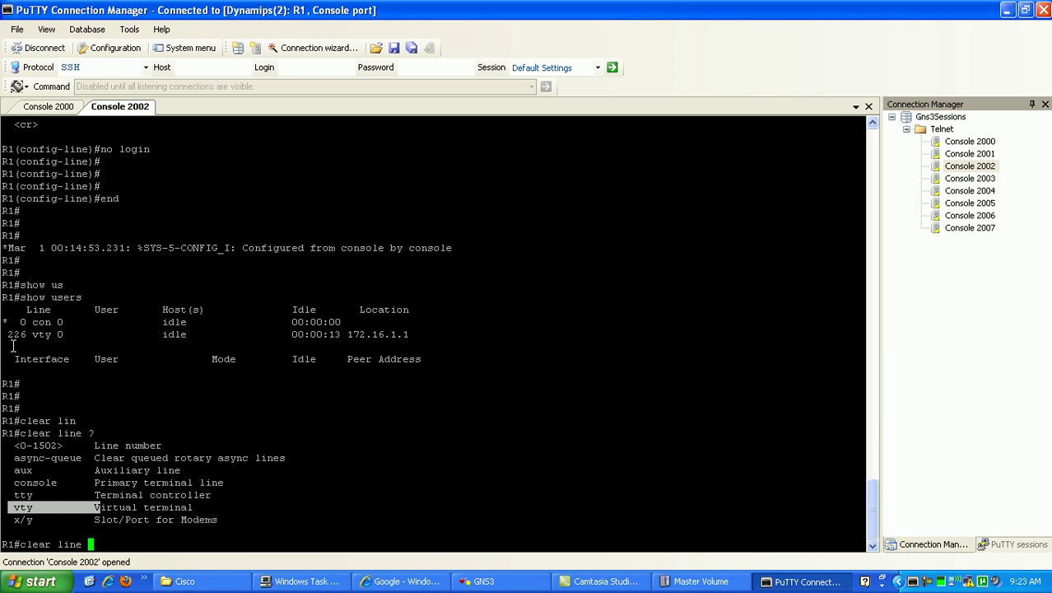
{"action": "type", "text": "vty"}
{"action": "key", "text": "Tab"}
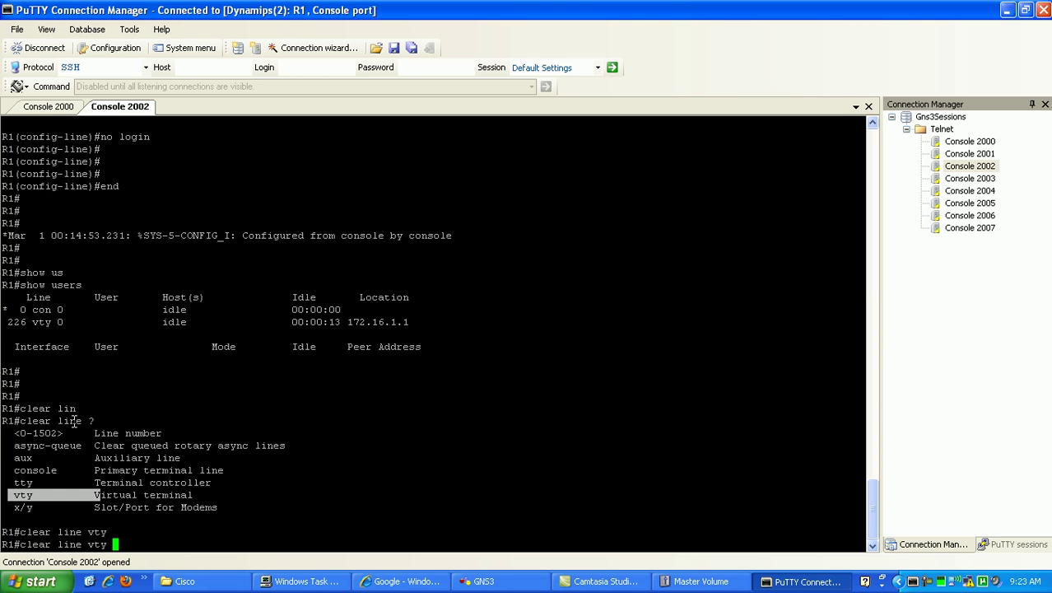
{"action": "type", "text": "0"}
{"action": "key", "text": "Return"}
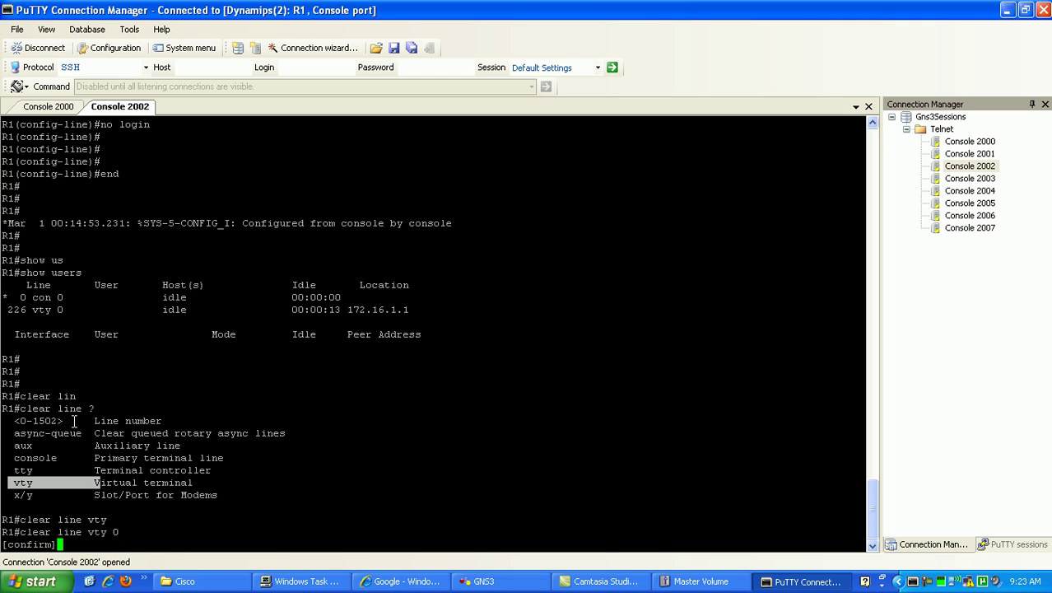
{"action": "key", "text": "Return"}
- Run show users again to confirm only con 0 remains
{"action": "type", "text": "show users"}
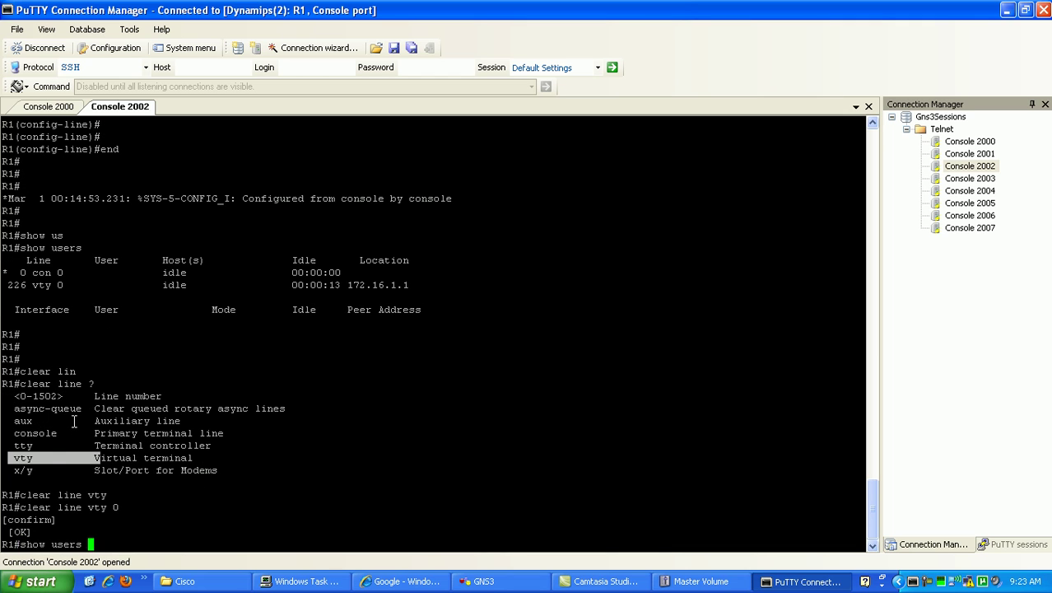
{"action": "key", "text": "Return"}
{"action": "left_click_drag", "start_coordinate": [37, 494], "coordinate": [7, 515]}
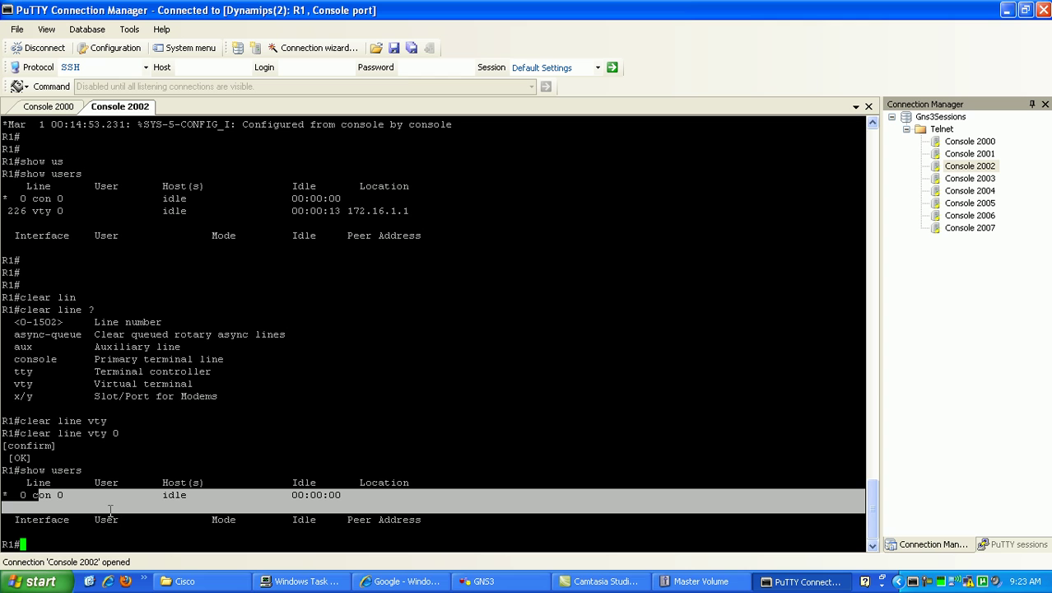
{"action": "left_click", "coordinate": [48, 107]}
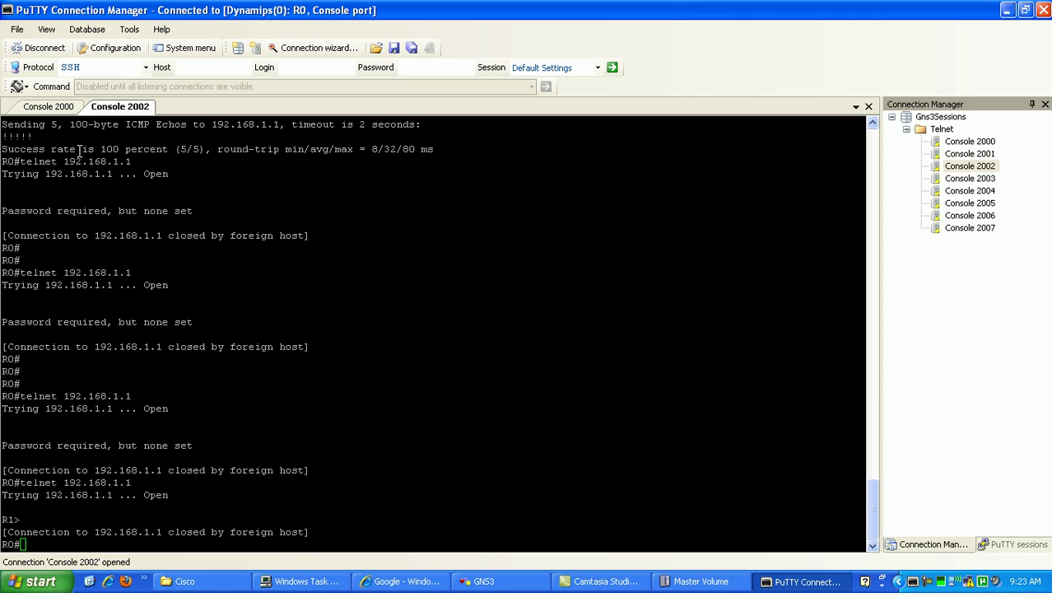
{"action": "left_click_drag", "start_coordinate": [64, 532], "coordinate": [273, 532]}
{"action": "left_click", "coordinate": [241, 486]}
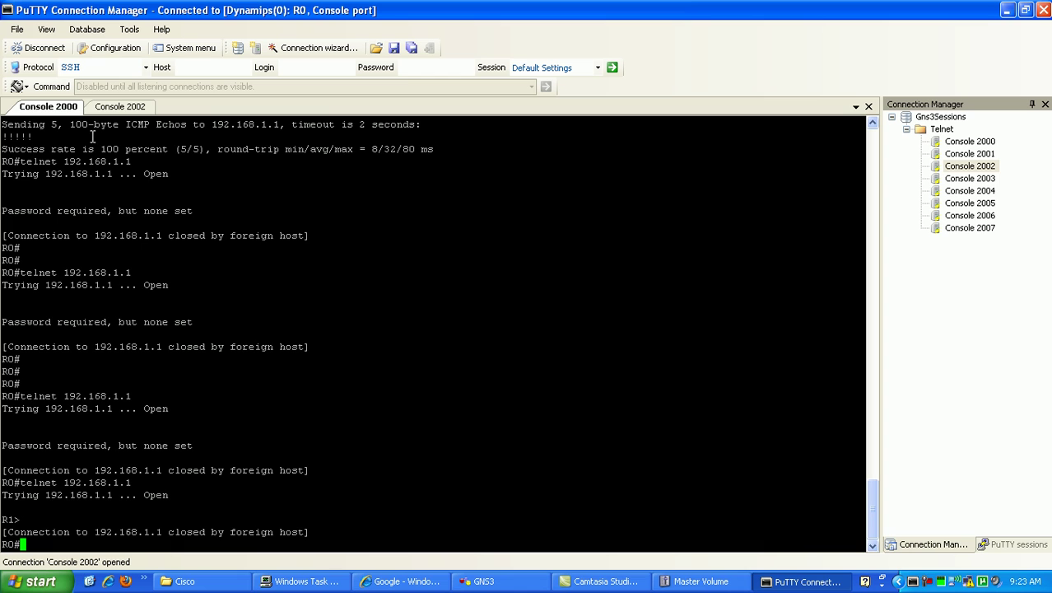
{"action": "left_click", "coordinate": [119, 108]}
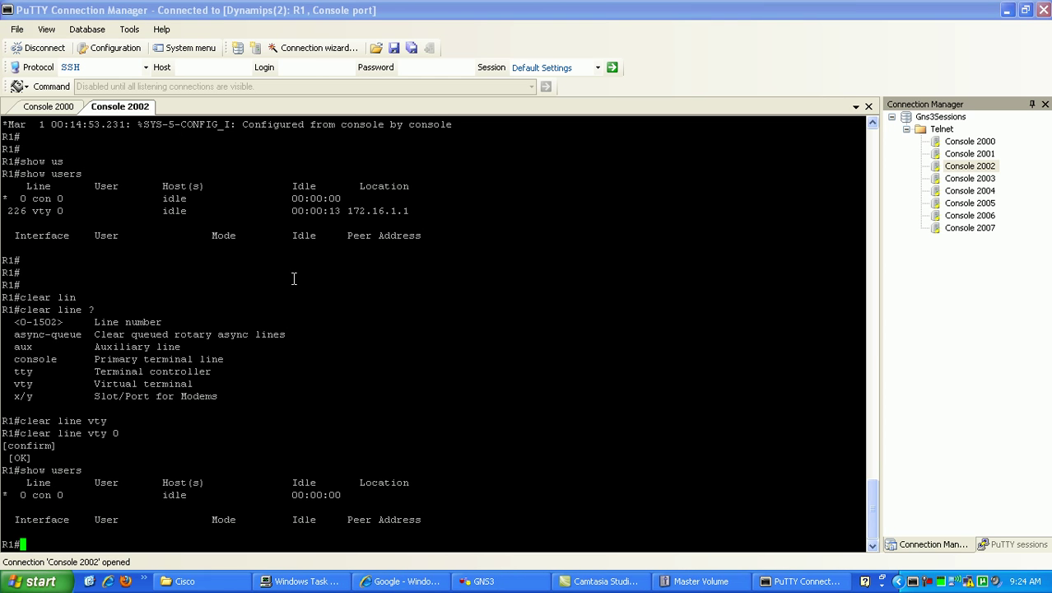
- Display R1's current access lists with show access-lists
{"action": "left_click", "coordinate": [310, 332]}
{"action": "type", "text": "show acces"}
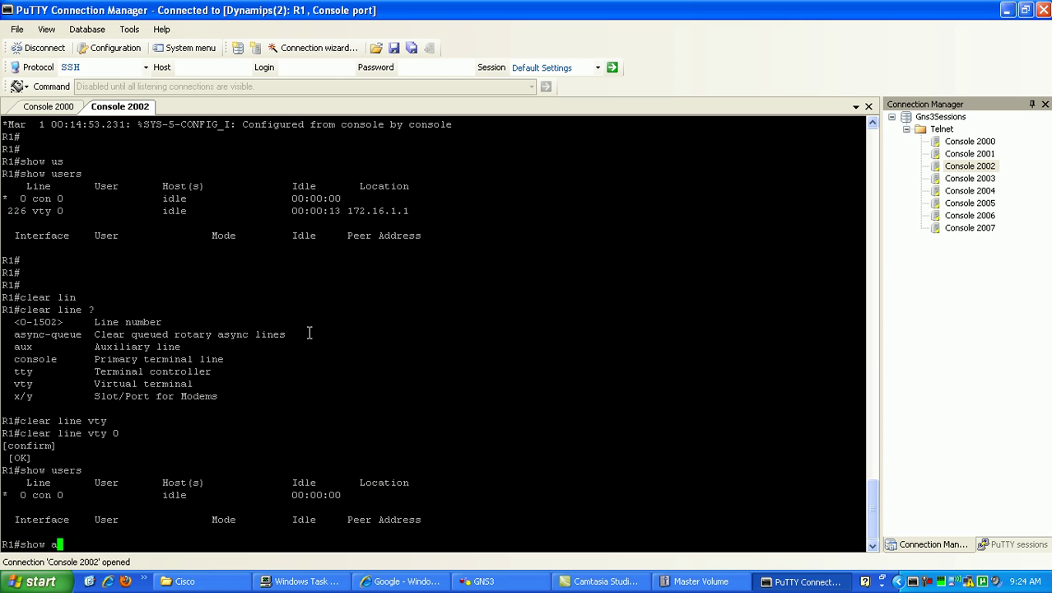
{"action": "key", "text": "Tab"}
{"action": "type", "text": "lis"}
{"action": "key", "text": "Tab"}
{"action": "key", "text": "Return"}
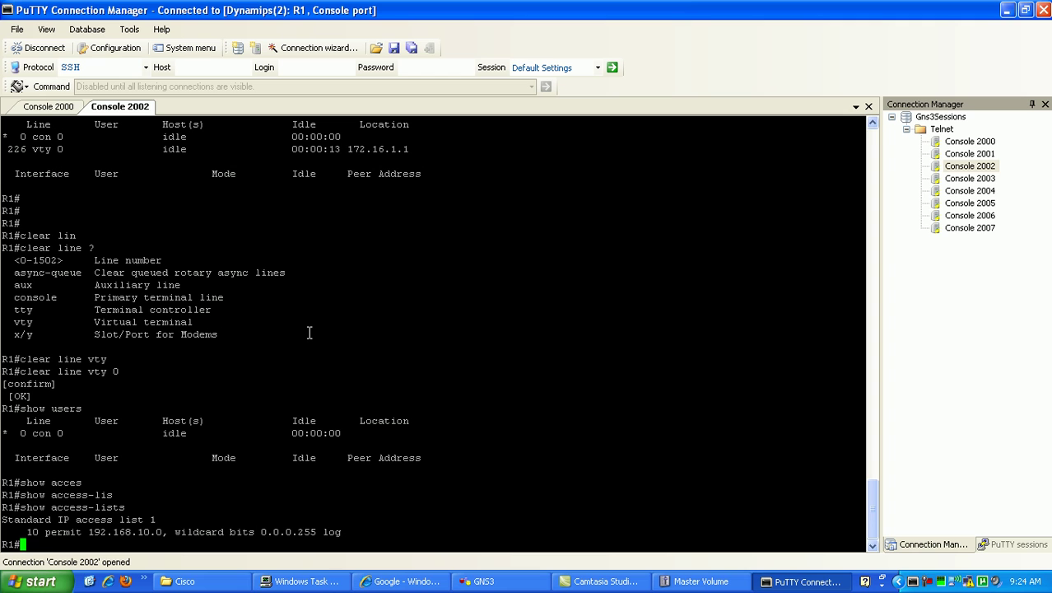
- In global configuration, add 'access-list 1 deny 192.168.20.0 0.0.0.255 log'
{"action": "type", "text": "config t"}
{"action": "key", "text": "Return"}
{"action": "type", "text": "acc"}
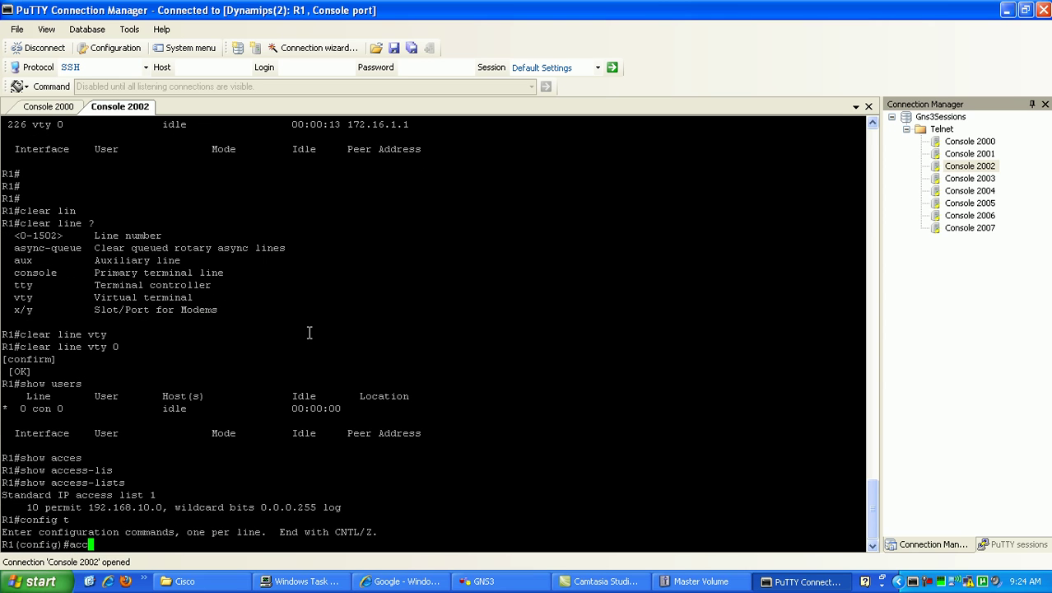
{"action": "type", "text": "es"}
{"action": "key", "text": "Tab"}
{"action": "type", "text": "1"}
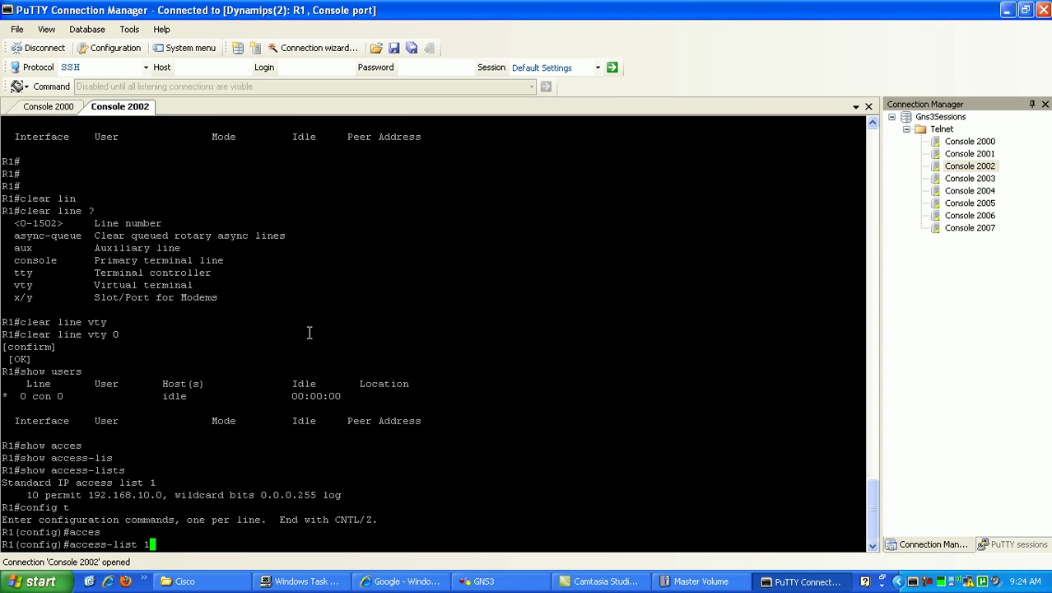
{"action": "type", "text": " den"}
{"action": "key", "text": "Tab"}
{"action": "type", "text": "192.168."}
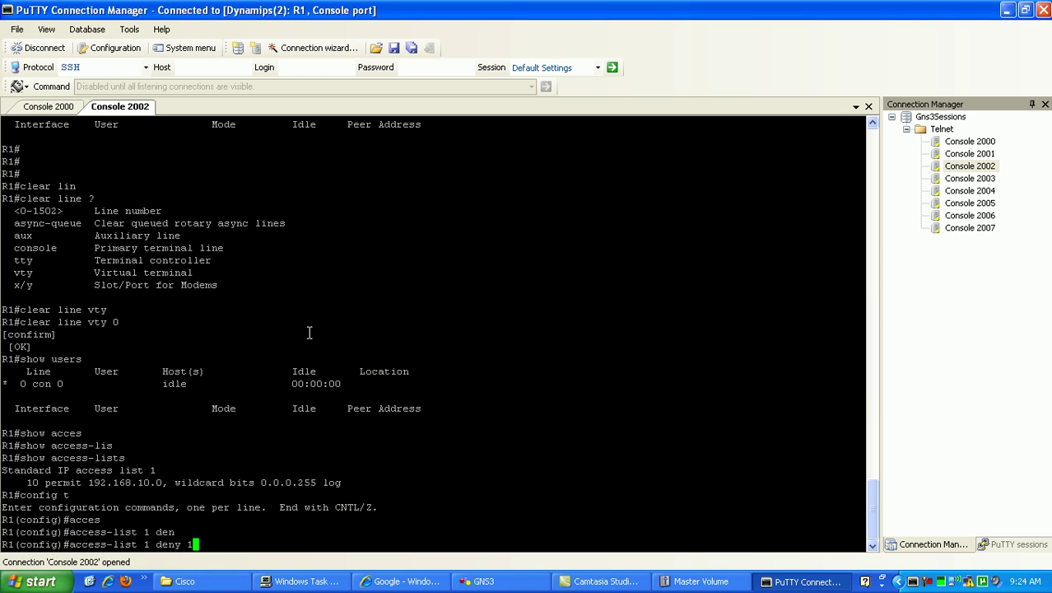
{"action": "type", "text": "20.0"}
{"action": "type", "text": "?"}
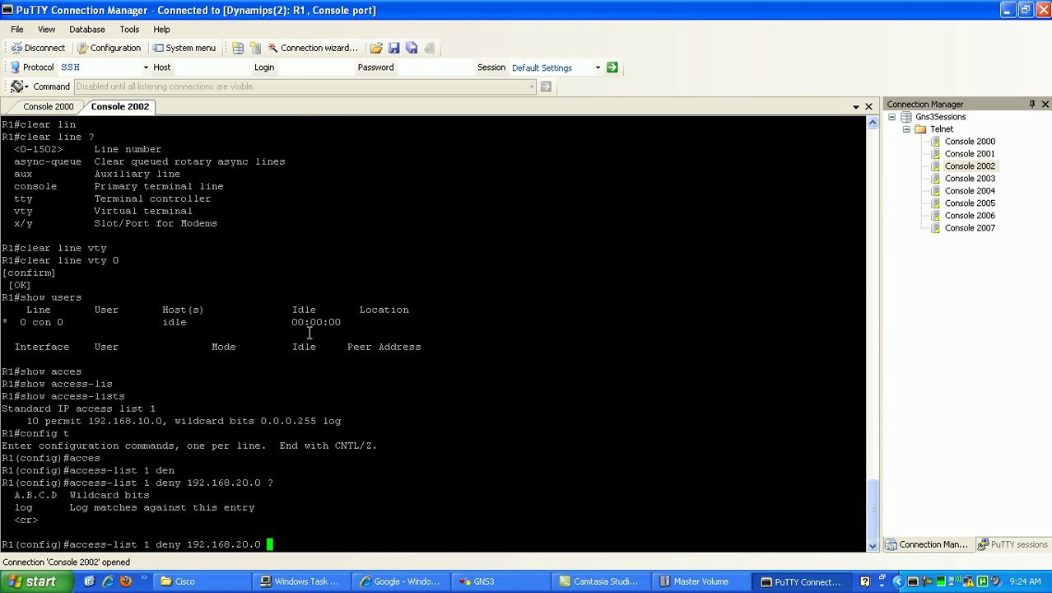
{"action": "type", "text": "0.0.0.255 log"}
{"action": "key", "text": "Tab"}
{"action": "key", "text": "Return"}
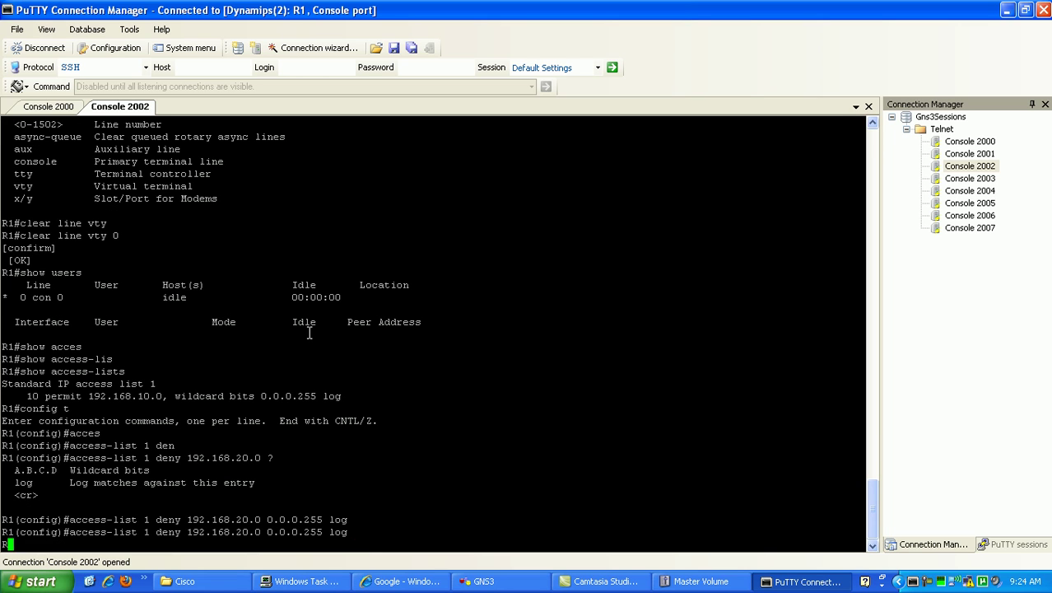
- Add 'access-list 1 deny any log' as the final entry
{"action": "type", "text": "acce"}
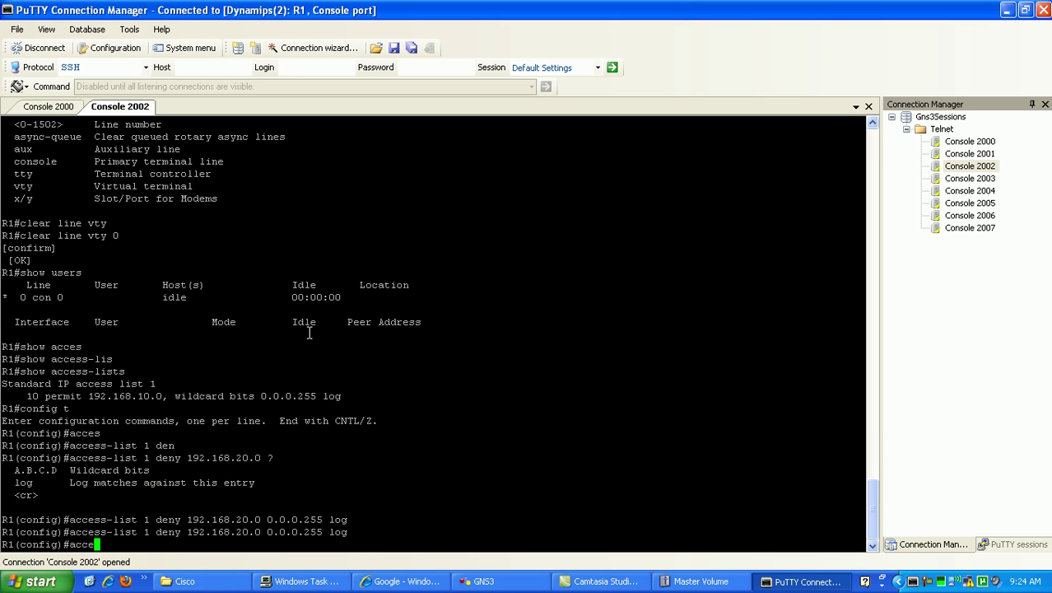
{"action": "type", "text": "s"}
{"action": "key", "text": "Tab"}
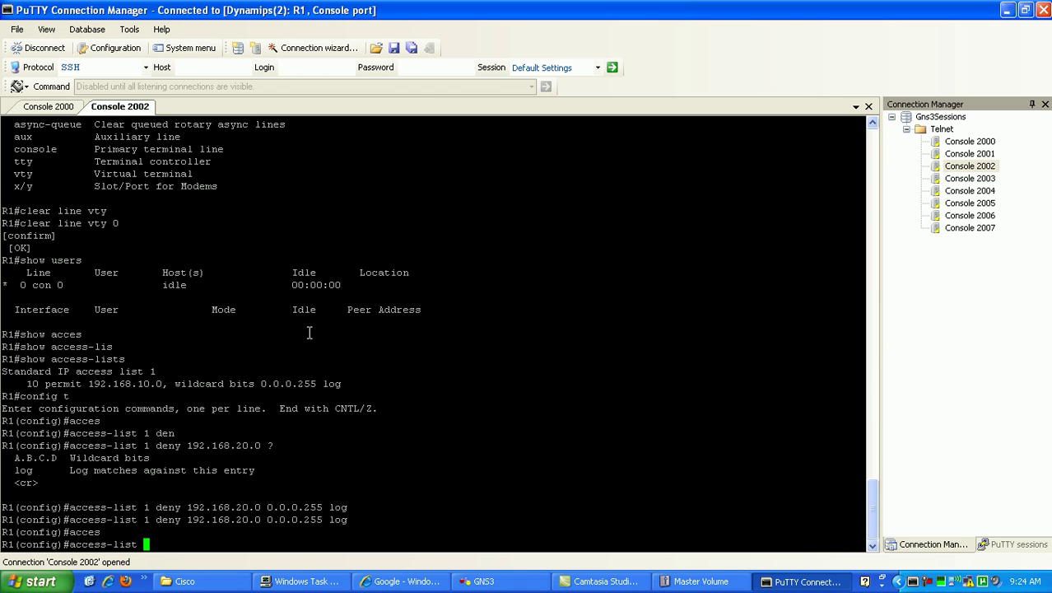
{"action": "type", "text": "d"}
{"action": "key", "text": "BackSpace"}
{"action": "type", "text": "1 da"}
{"action": "key", "text": "BackSpace"}
{"action": "type", "text": "en"}
{"action": "key", "text": "Tab"}
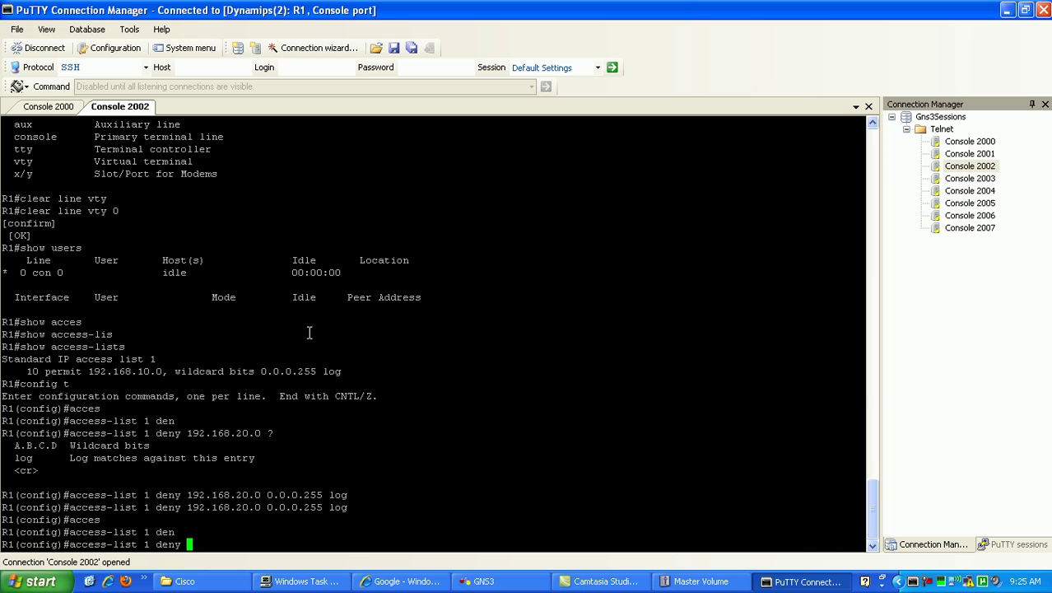
{"action": "key", "text": "BackSpace"}
{"action": "key", "text": "BackSpace"}
{"action": "key", "text": "BackSpace"}
{"action": "key", "text": "BackSpace"}
{"action": "key", "text": "BackSpace"}
{"action": "type", "text": "den"}
{"action": "key", "text": "Tab"}
{"action": "type", "text": "an"}
{"action": "key", "text": "Tab"}
{"action": "type", "text": "log"}
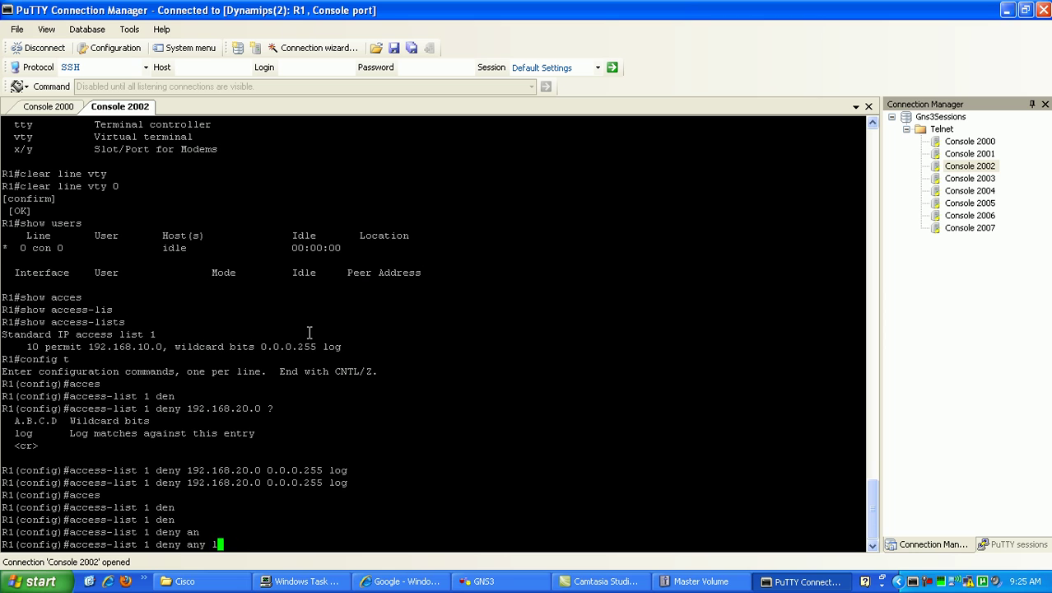
{"action": "key", "text": "Tab"}
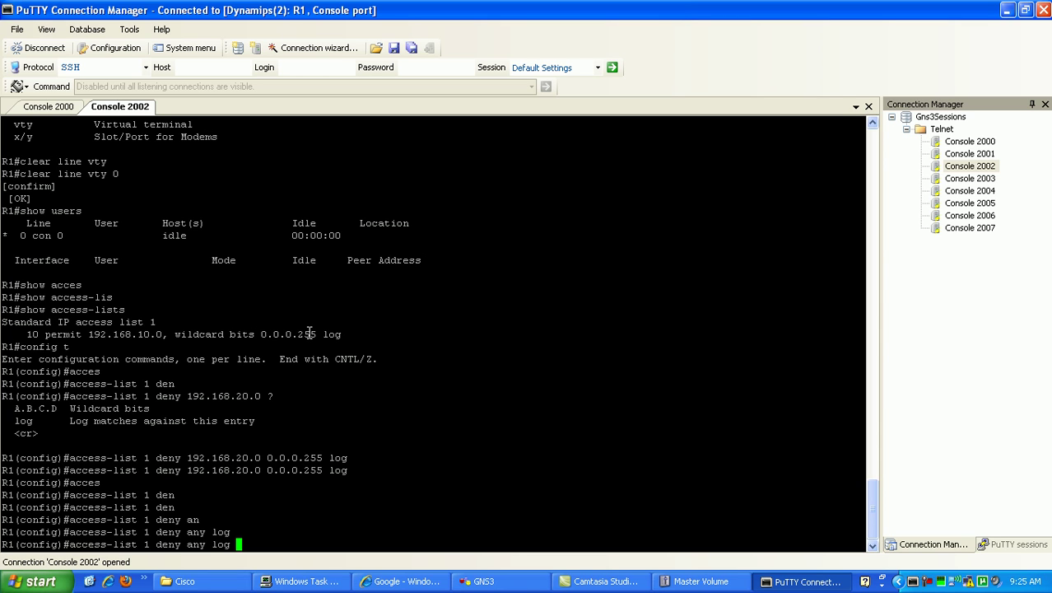
{"action": "key", "text": "Return"}
{"action": "key", "text": "Return"}
{"action": "key", "text": "Return"}
- Leave configuration mode on R1 and display access list 1 with show access-lists
{"action": "type", "text": "end"}
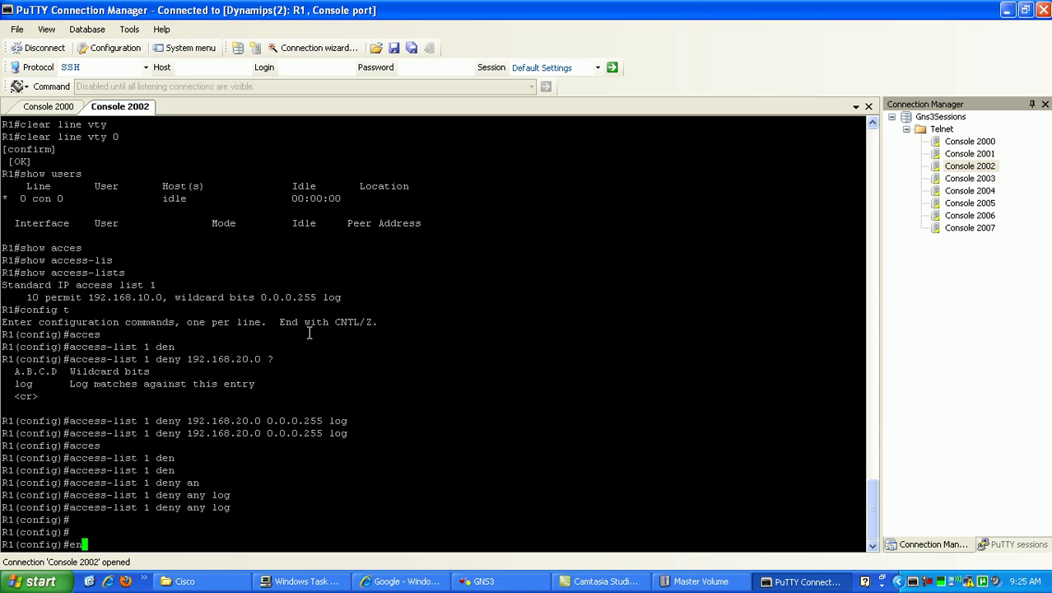
{"action": "key", "text": "Return"}
{"action": "key", "text": "Return"}
{"action": "type", "text": "show access-"}
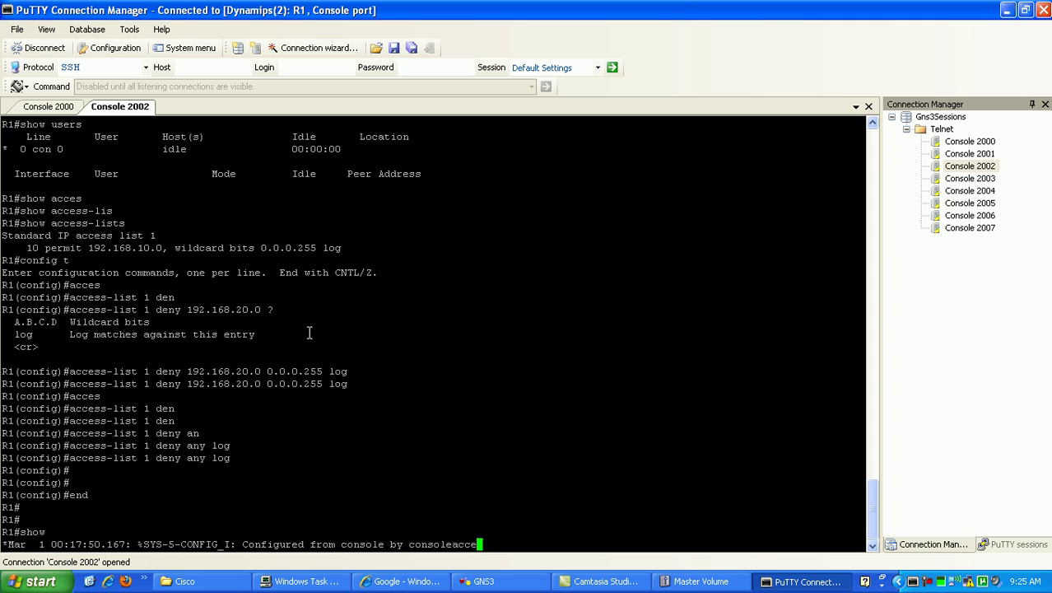
{"action": "type", "text": "lis"}
{"action": "key", "text": "Tab"}
{"action": "key", "text": "Return"}
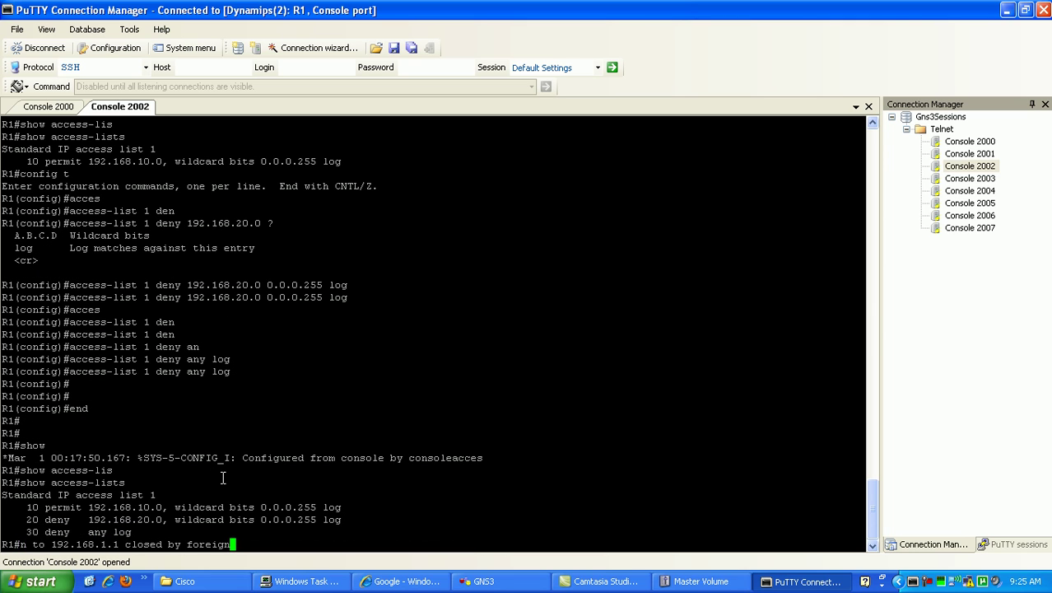
{"action": "key", "text": "BackSpace"}
{"action": "key", "text": "BackSpace"}
{"action": "key", "text": "BackSpace"}
{"action": "key", "text": "BackSpace"}
{"action": "key", "text": "BackSpace"}
{"action": "key", "text": "BackSpace"}
{"action": "key", "text": "BackSpace"}
{"action": "key", "text": "BackSpace"}
{"action": "key", "text": "BackSpace"}
{"action": "key", "text": "BackSpace"}
{"action": "key", "text": "BackSpace"}
{"action": "key", "text": "BackSpace"}
{"action": "key", "text": "BackSpace"}
{"action": "key", "text": "BackSpace"}
{"action": "key", "text": "BackSpace"}
{"action": "key", "text": "BackSpace"}
{"action": "key", "text": "BackSpace"}
{"action": "key", "text": "BackSpace"}
{"action": "key", "text": "BackSpace"}
{"action": "key", "text": "BackSpace"}
{"action": "key", "text": "BackSpace"}
{"action": "key", "text": "BackSpace"}
{"action": "key", "text": "BackSpace"}
{"action": "key", "text": "BackSpace"}
{"action": "key", "text": "BackSpace"}
{"action": "key", "text": "BackSpace"}
{"action": "key", "text": "BackSpace"}
{"action": "key", "text": "BackSpace"}
{"action": "key", "text": "BackSpace"}
{"action": "key", "text": "BackSpace"}
{"action": "key", "text": "BackSpace"}
{"action": "key", "text": "BackSpace"}
{"action": "key", "text": "BackSpace"}
{"action": "key", "text": "BackSpace"}
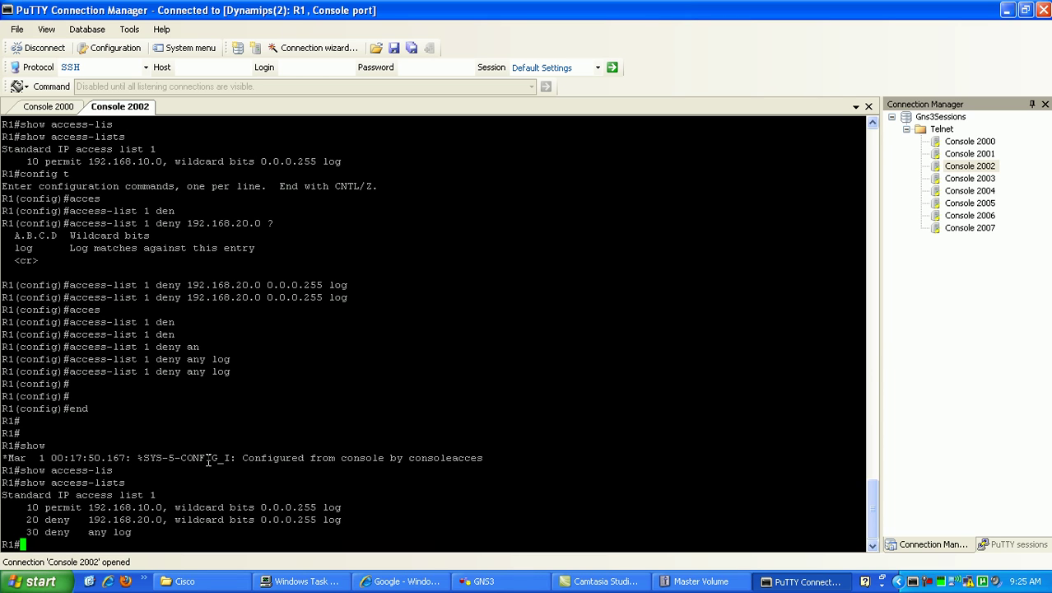
- Highlight the 10 permit, 20 deny and 30 deny any entries, then return to R0's console
{"action": "left_click_drag", "start_coordinate": [26, 507], "coordinate": [100, 520]}
{"action": "left_click", "coordinate": [117, 487]}
{"action": "left_click_drag", "start_coordinate": [39, 506], "coordinate": [105, 508]}
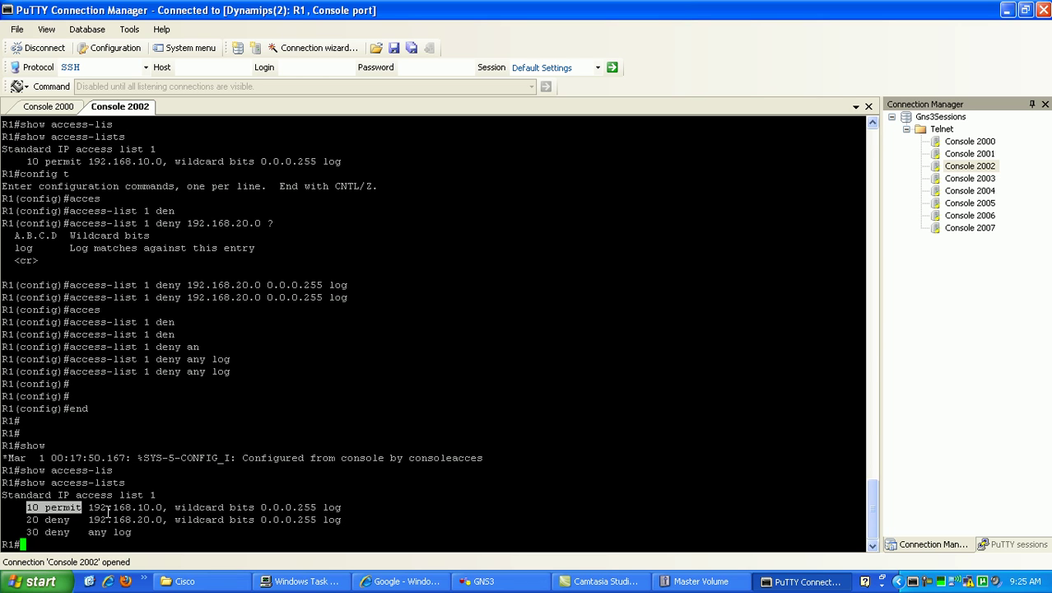
{"action": "left_click_drag", "start_coordinate": [83, 520], "coordinate": [167, 531]}
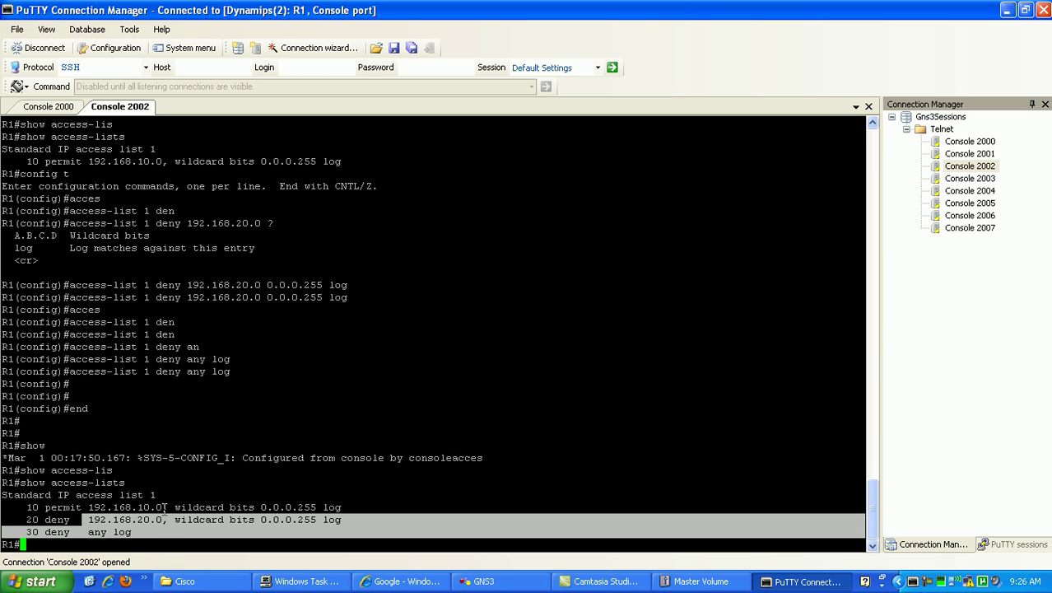
{"action": "left_click", "coordinate": [174, 498]}
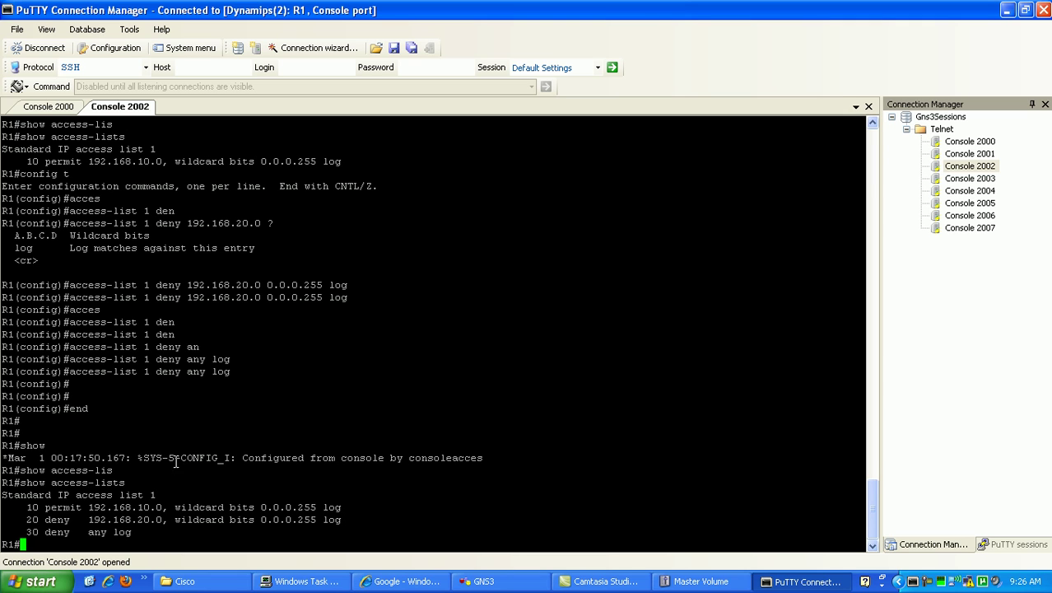
{"action": "left_click", "coordinate": [52, 113]}
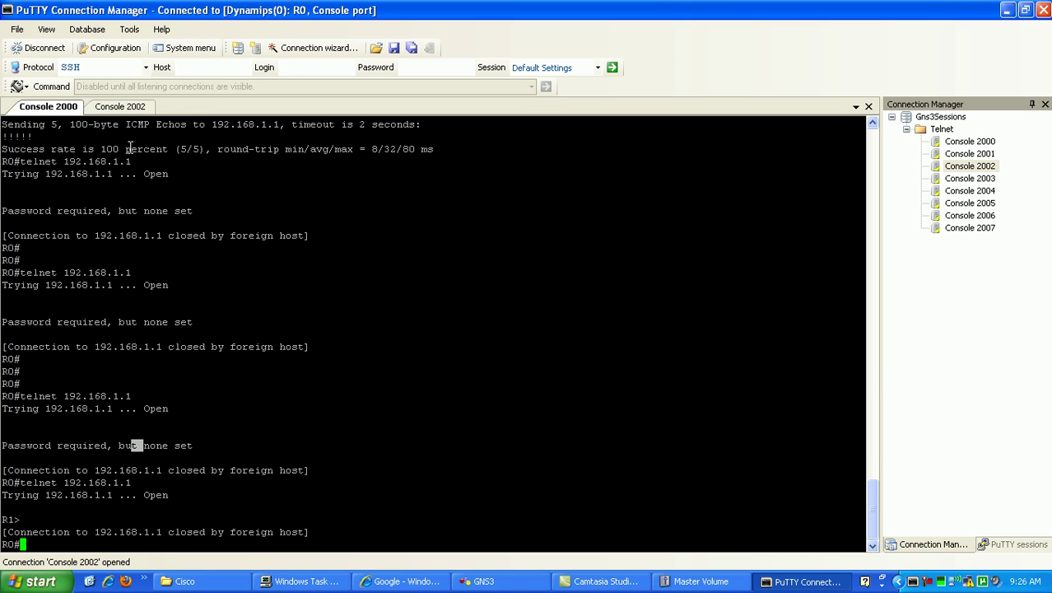
- On R1's console, enter global configuration and select VTY lines 0 to 1276
{"action": "left_click", "coordinate": [116, 110]}
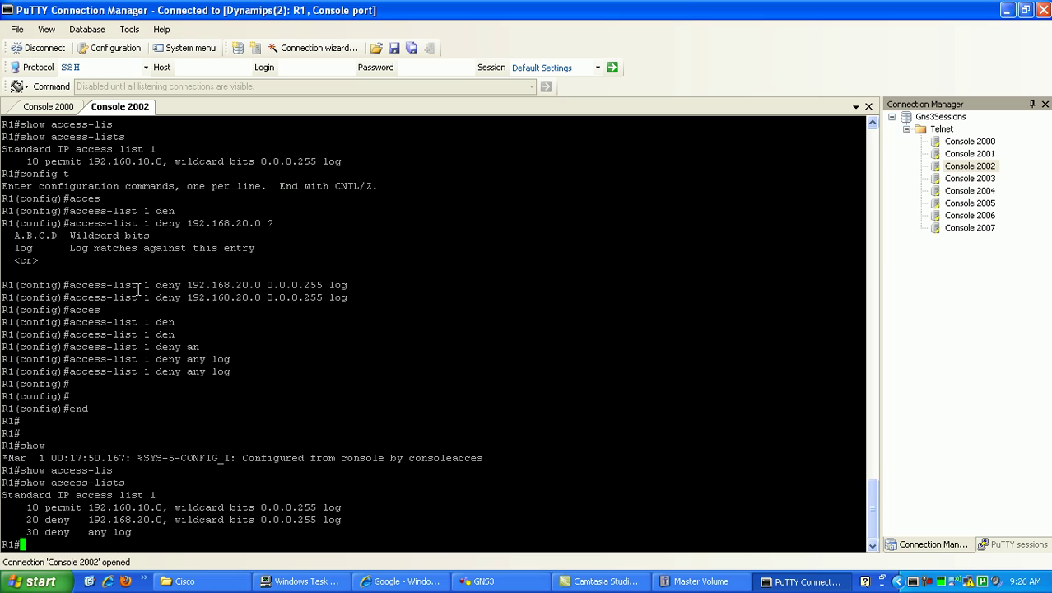
{"action": "type", "text": "config t"}
{"action": "key", "text": "Return"}
{"action": "type", "text": "line"}
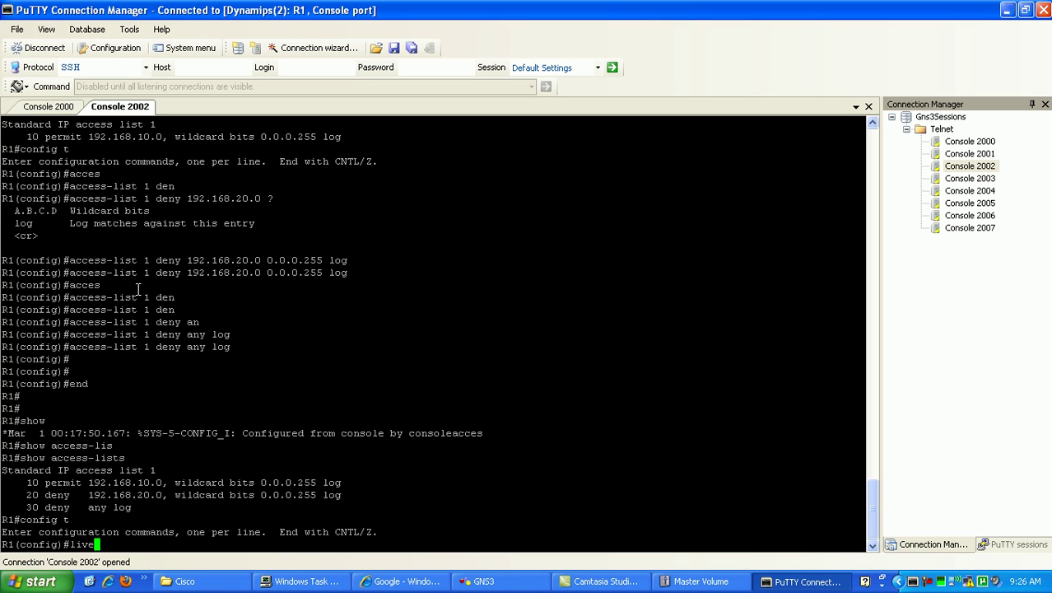
{"action": "key", "text": "BackSpace"}
{"action": "key", "text": "BackSpace"}
{"action": "type", "text": "ne"}
{"action": "key", "text": "Tab"}
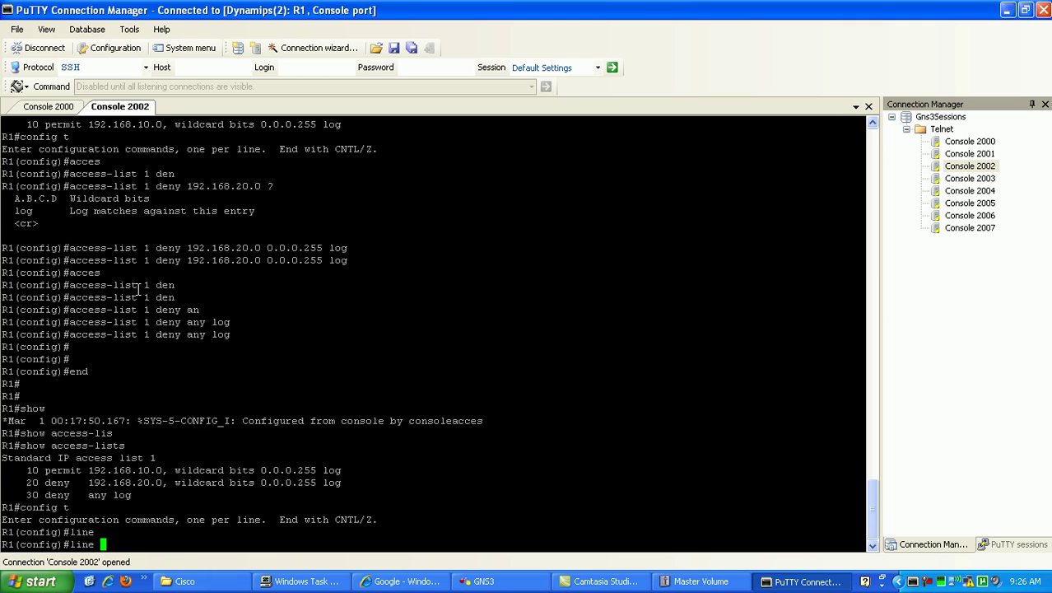
{"action": "type", "text": "vty 0 ?"}
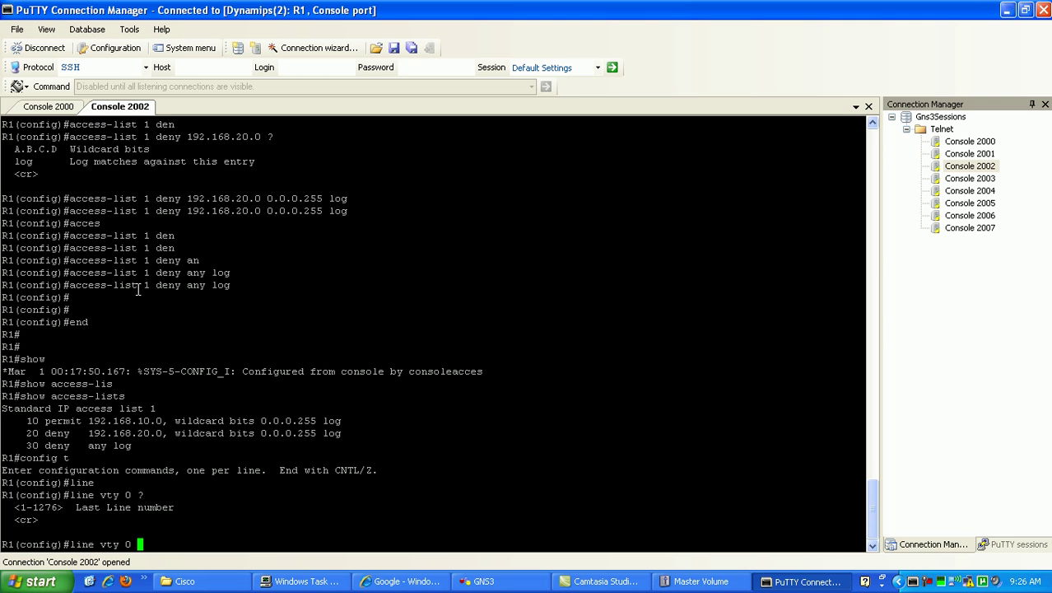
{"action": "type", "text": "1276"}
{"action": "key", "text": "Return"}
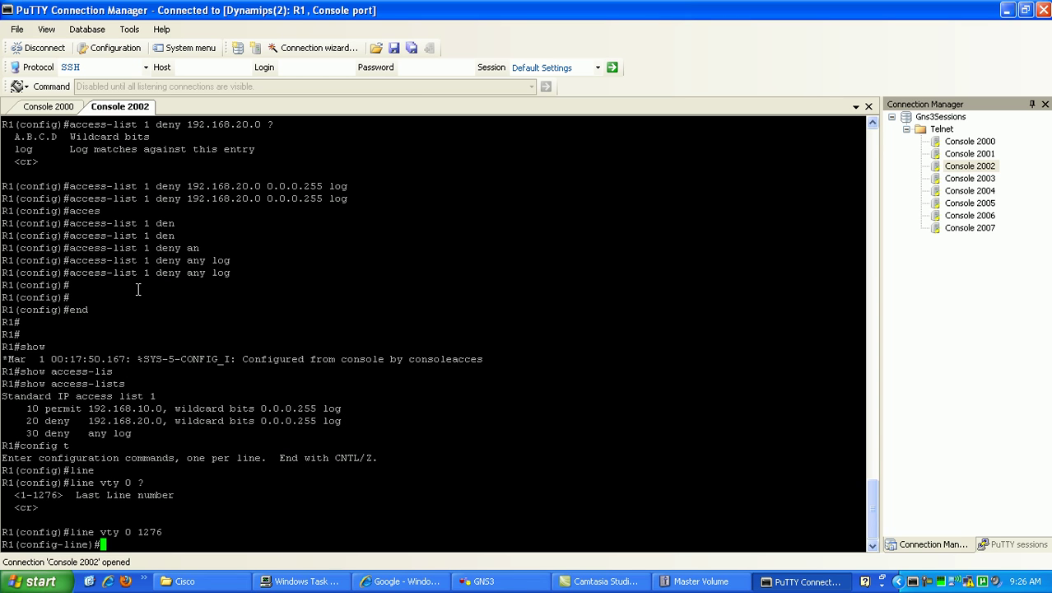
- Apply 'access-class 1 in' to the VTY lines, then end configuration back at R1#
{"action": "type", "text": "acces"}
{"action": "key", "text": "Tab"}
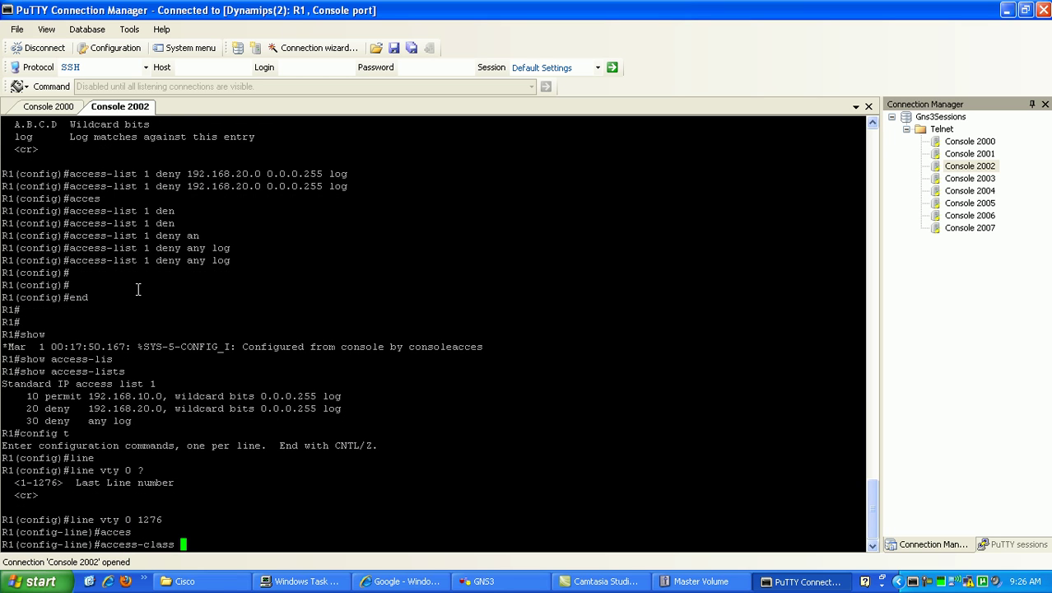
{"action": "key", "text": "BackSpace"}
{"action": "key", "text": "BackSpace"}
{"action": "key", "text": "BackSpace"}
{"action": "key", "text": "BackSpace"}
{"action": "key", "text": "BackSpace"}
{"action": "key", "text": "BackSpace"}
{"action": "type", "text": "cl"}
{"action": "key", "text": "Tab"}
{"action": "type", "text": "?"}
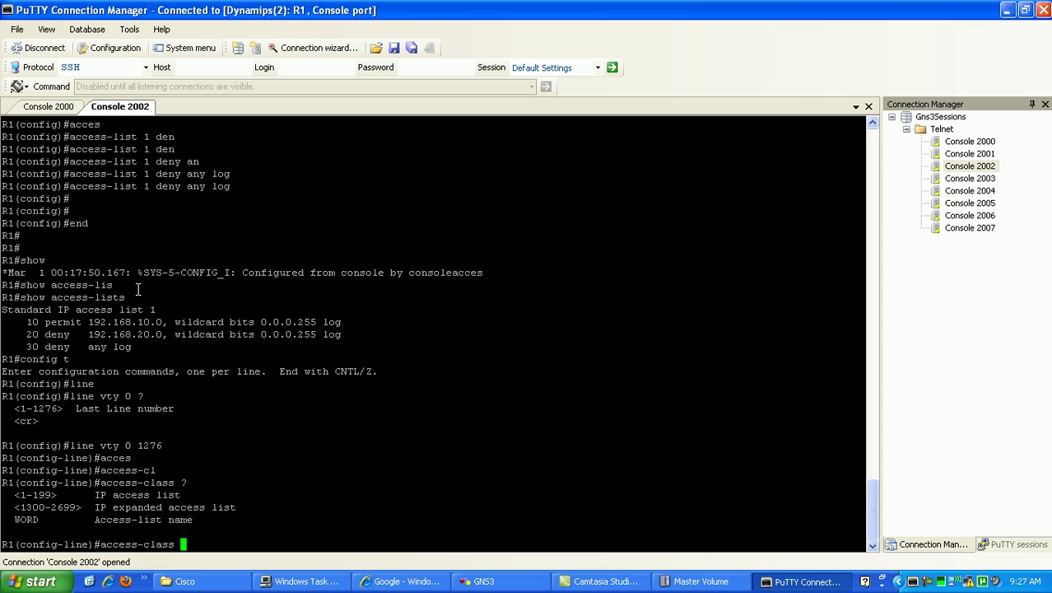
{"action": "type", "text": "1"}
{"action": "left_click_drag", "start_coordinate": [144, 308], "coordinate": [154, 304]}
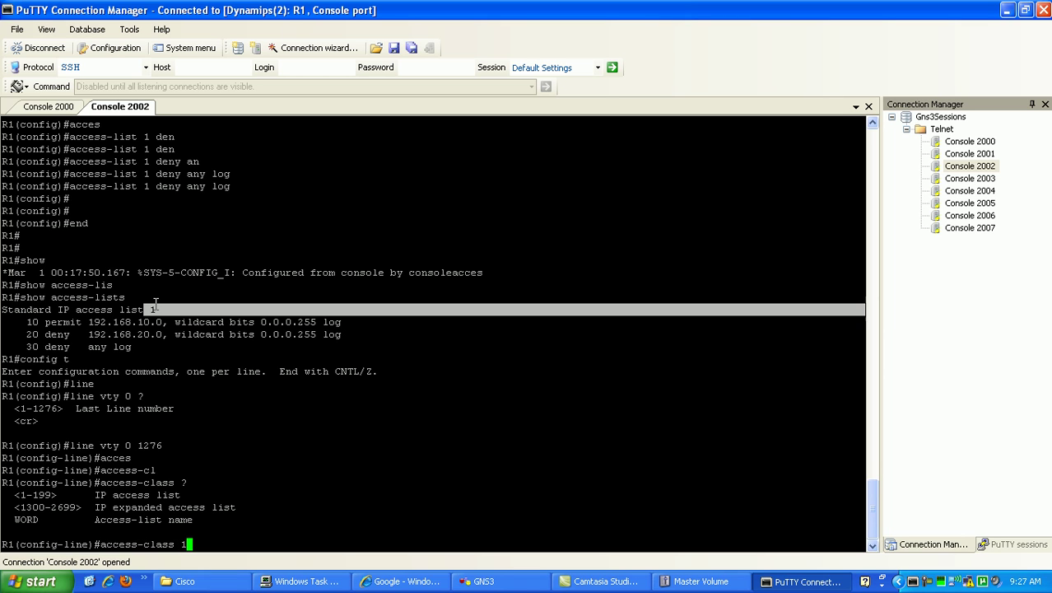
{"action": "left_click", "coordinate": [229, 424]}
{"action": "type", "text": "?"}
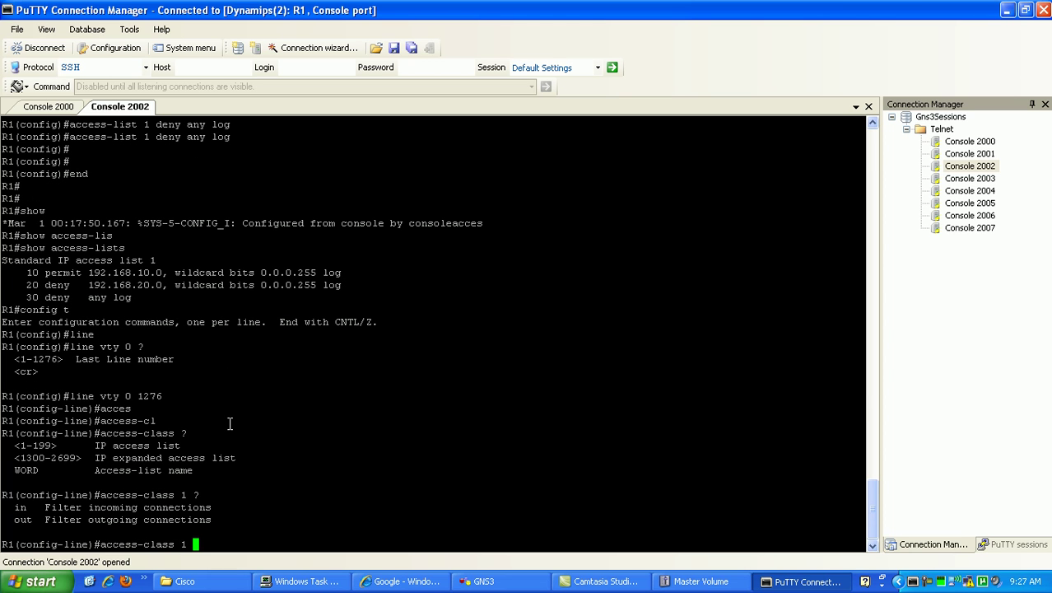
{"action": "type", "text": "in"}
{"action": "key", "text": "Return"}
{"action": "key", "text": "Return"}
{"action": "key", "text": "Return"}
{"action": "key", "text": "Return"}
{"action": "type", "text": "end"}
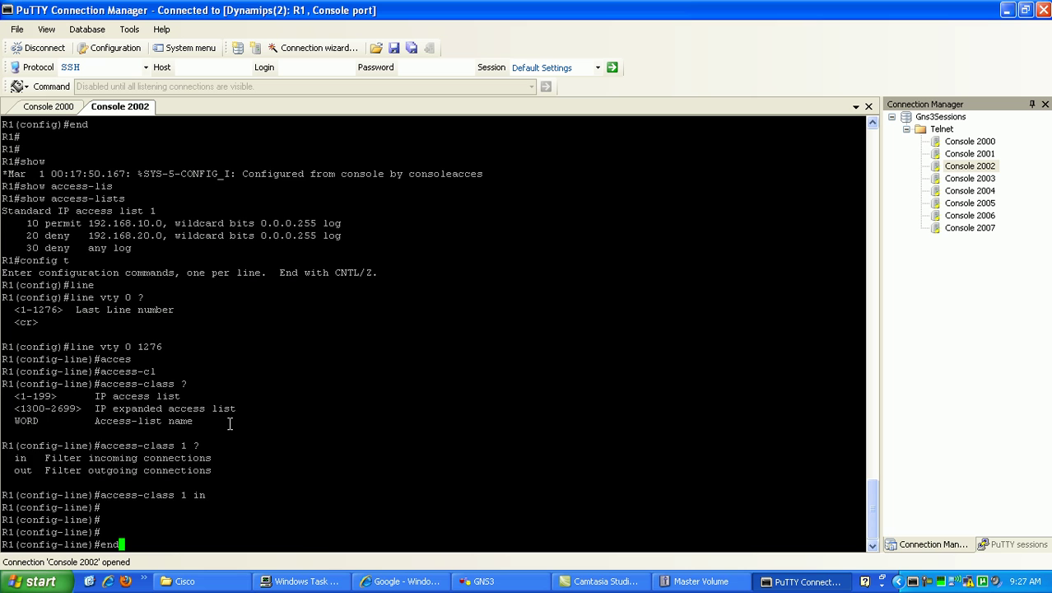
{"action": "key", "text": "Return"}
{"action": "key", "text": "Return"}
{"action": "key", "text": "Return"}
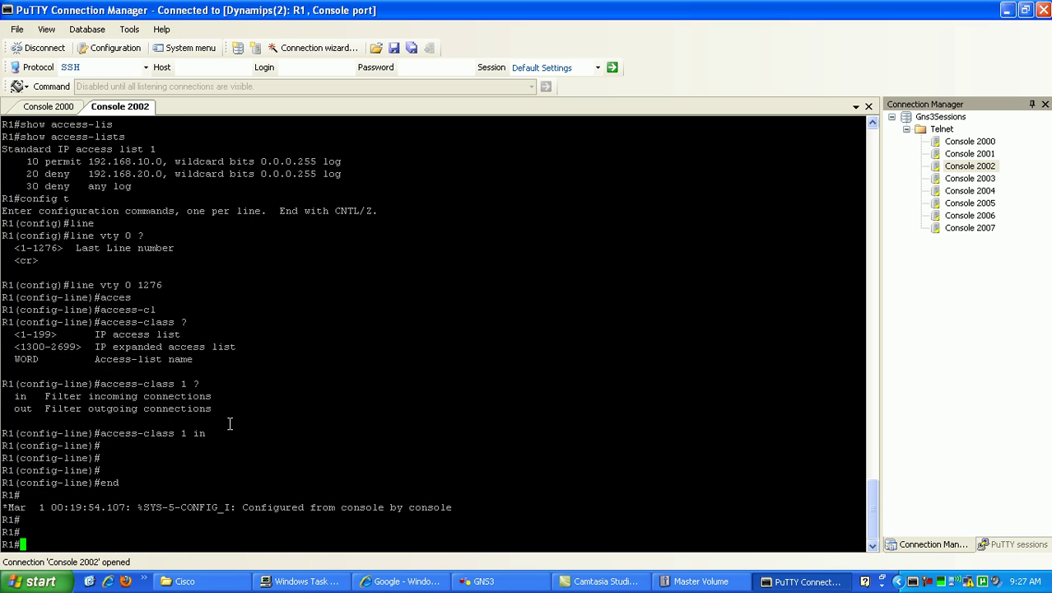